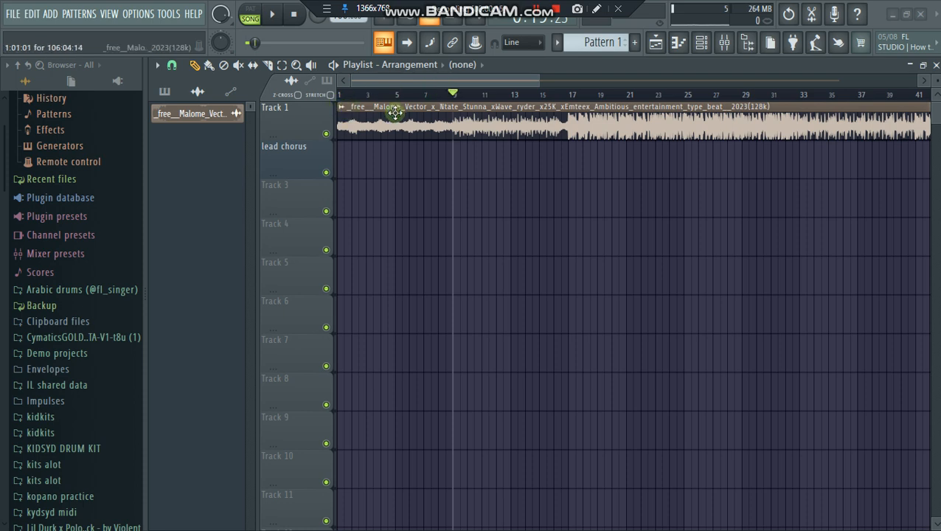
Run tempo detection on the beat clip in Track 1 and dismiss the range choices without picking one
click(341, 108)
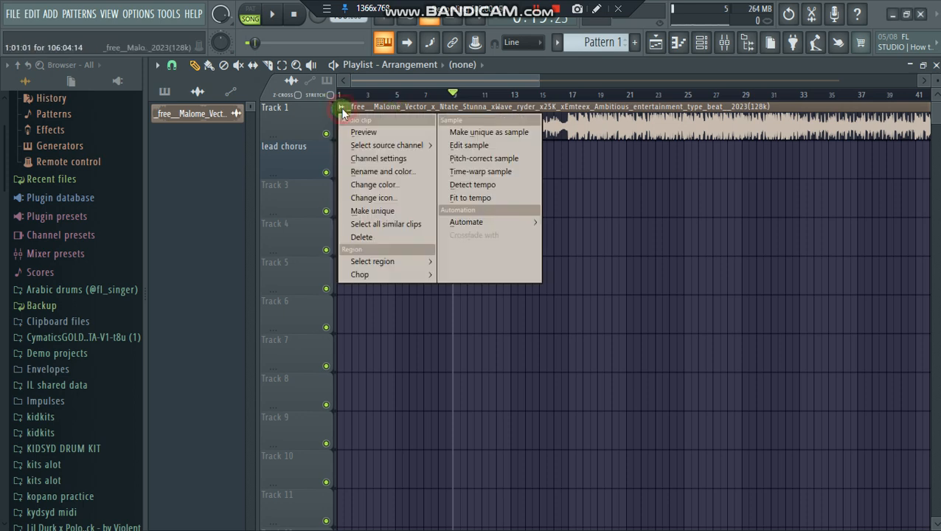
click(494, 183)
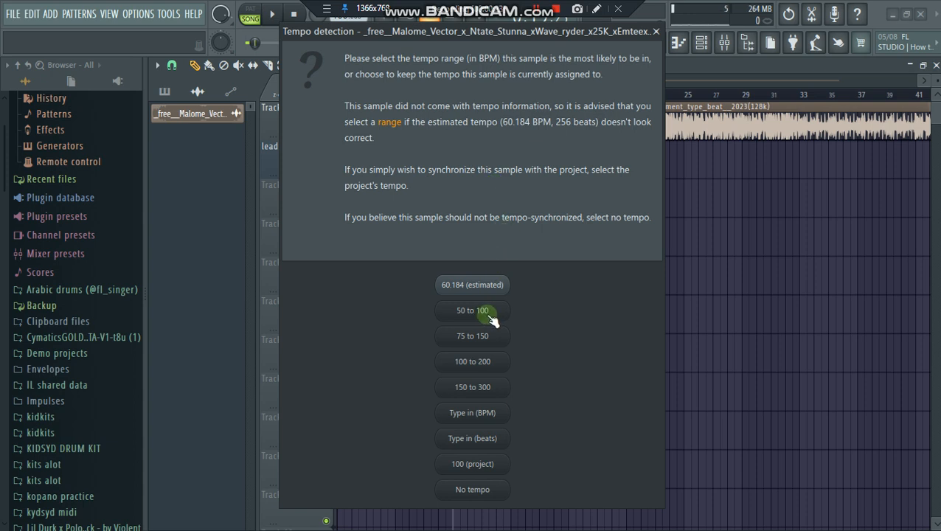
click(656, 33)
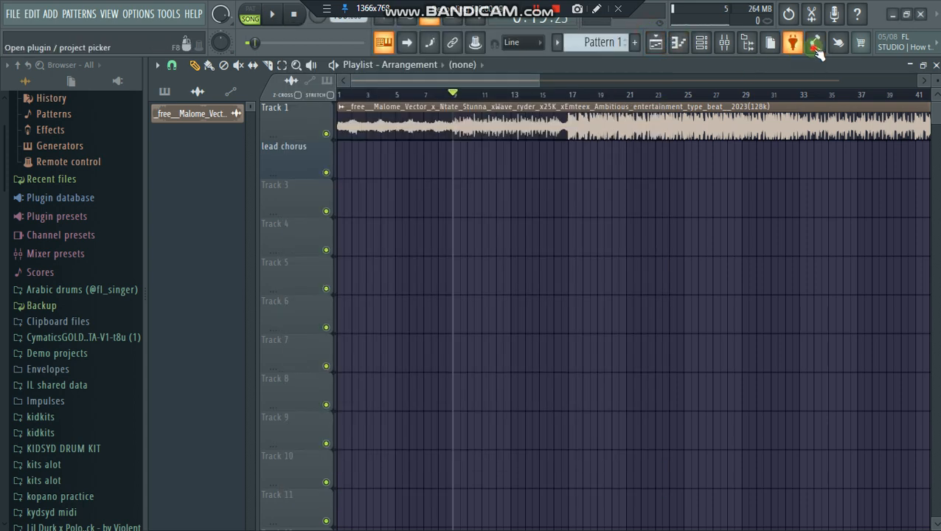
Try to set the project tempo by tapping three beats in the Tempo tapper
click(815, 44)
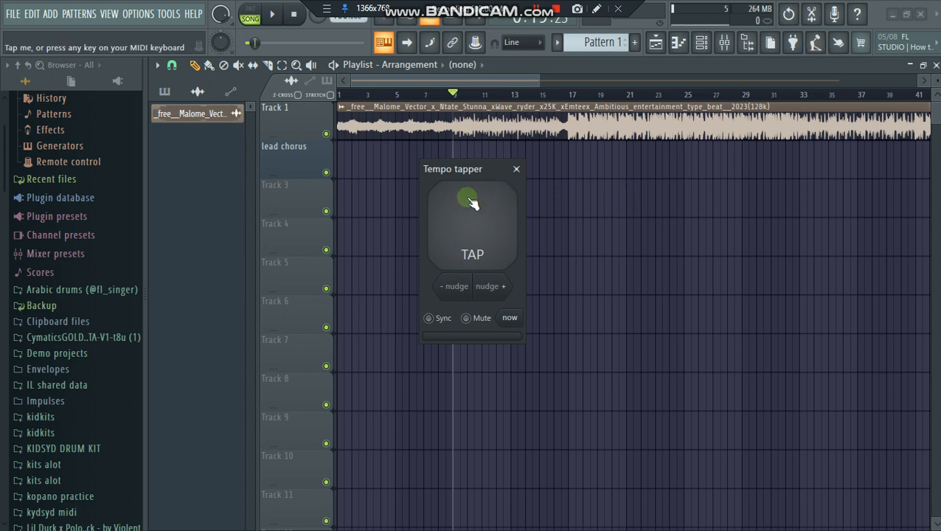
click(486, 241)
click(486, 241)
click(486, 241)
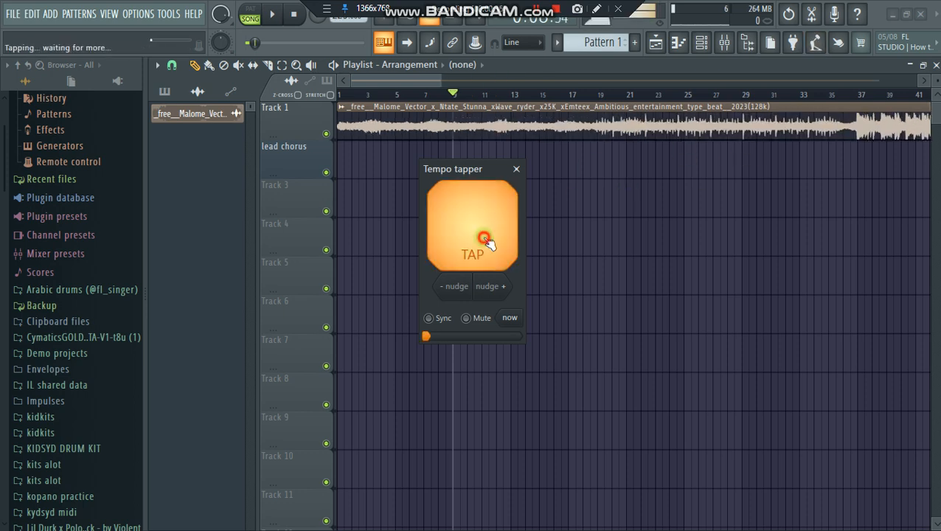
click(516, 170)
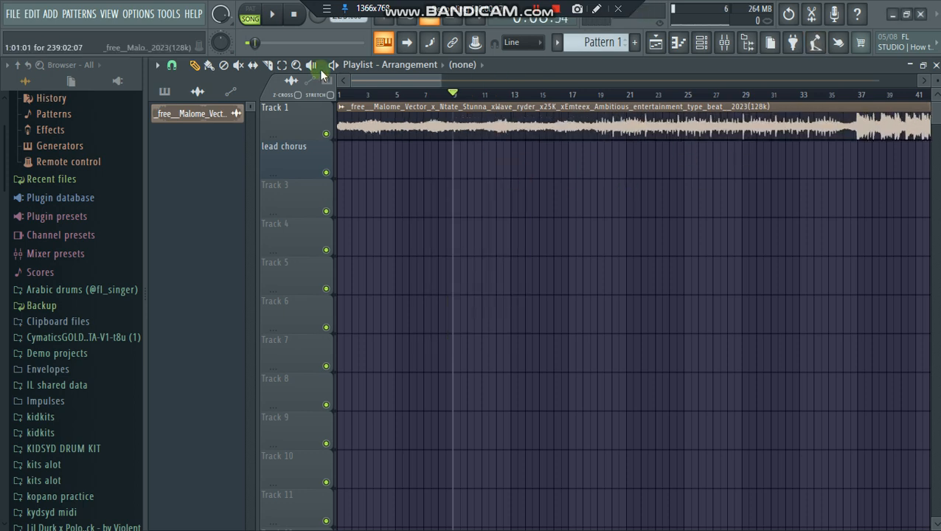
Set the project tempo back to 100 BPM
right_click(379, 20)
right_click(357, 19)
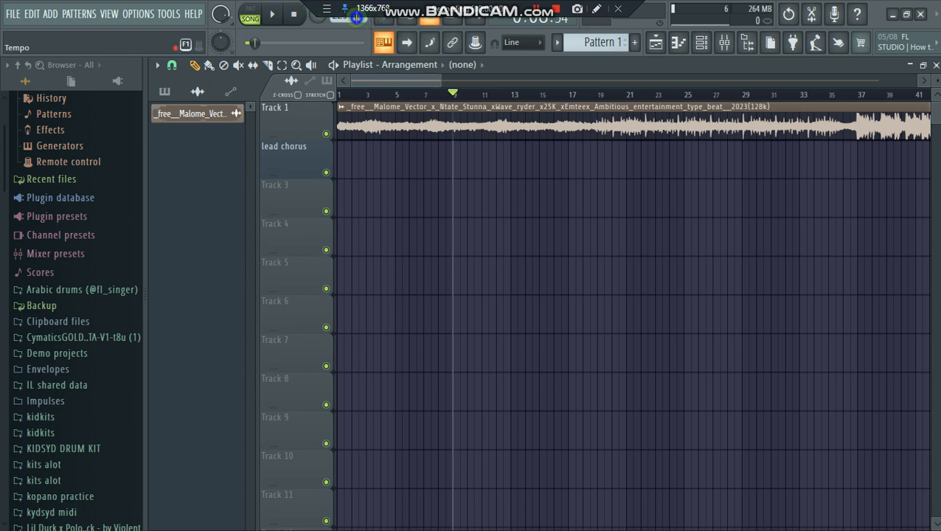
click(509, 70)
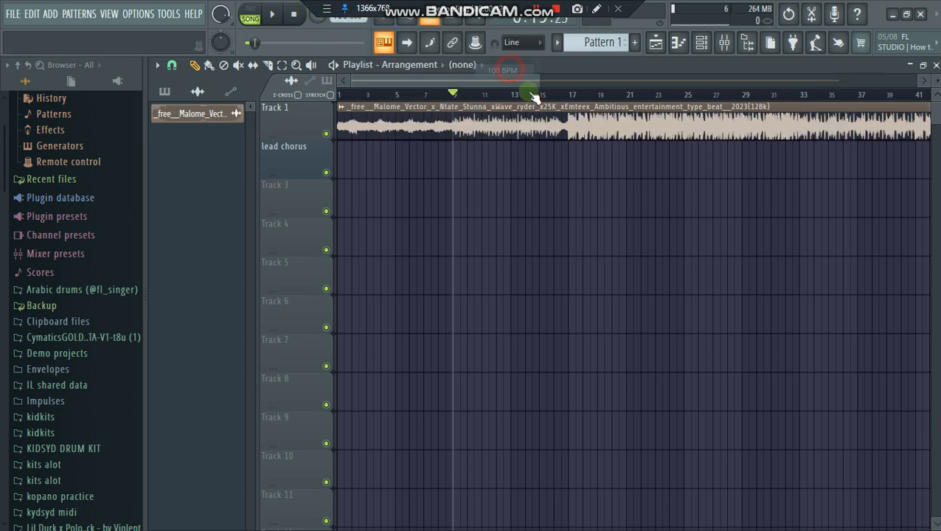
Load the Track 1 beat clip into Newtone for pitch correction and check which musical scale it is assigned
click(340, 107)
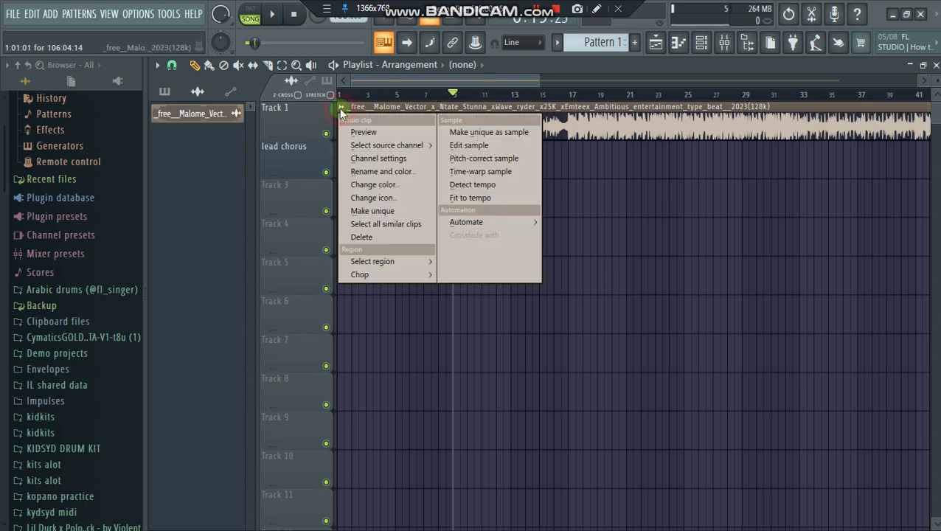
click(483, 159)
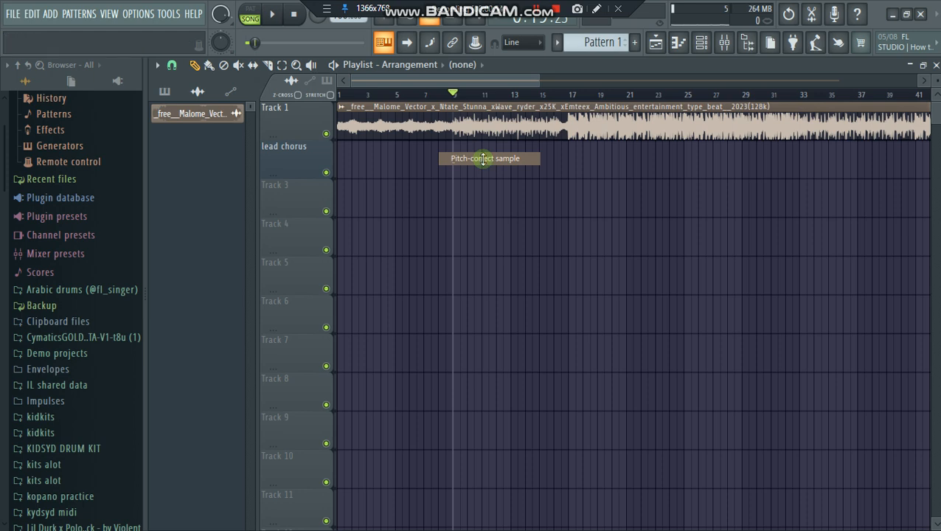
click(457, 211)
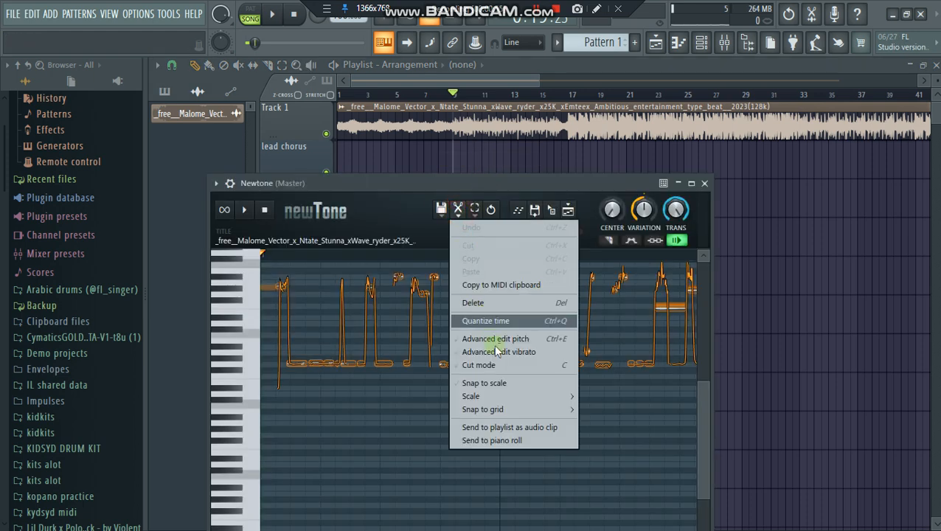
mouse_move(541, 398)
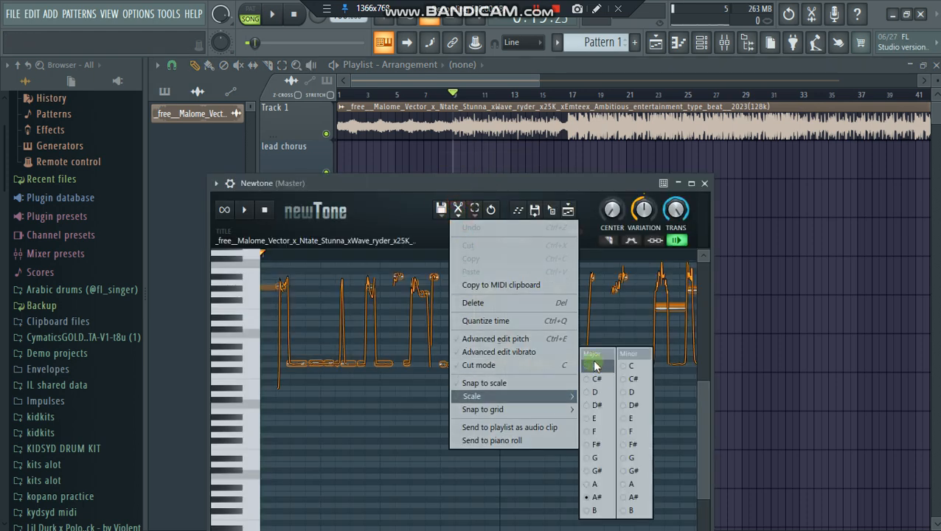
click(594, 391)
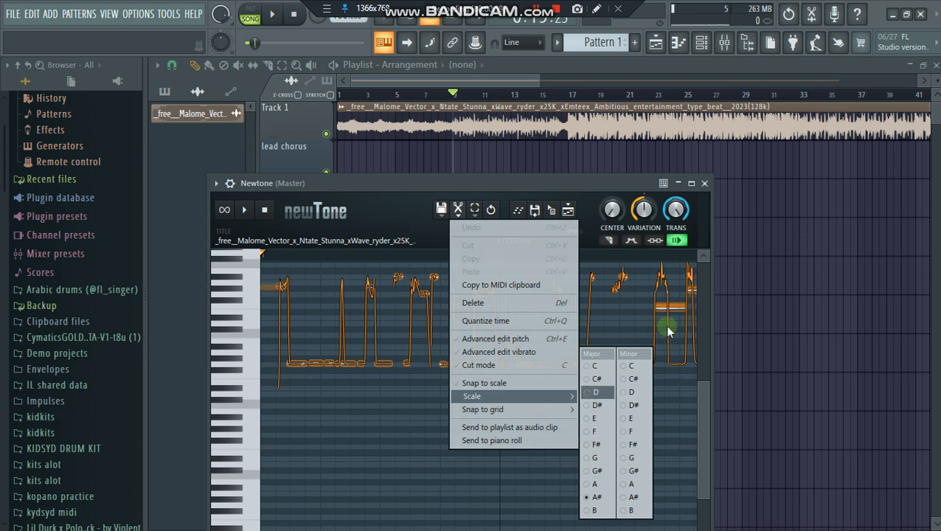
click(704, 184)
Select mixer track Insert 1 and assign In 1 as its audio input
click(233, 221)
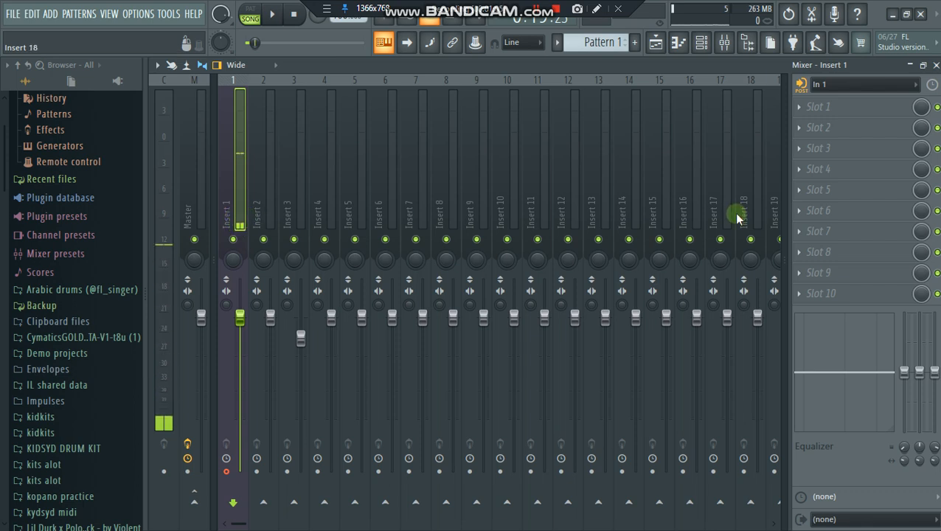
click(824, 86)
click(840, 137)
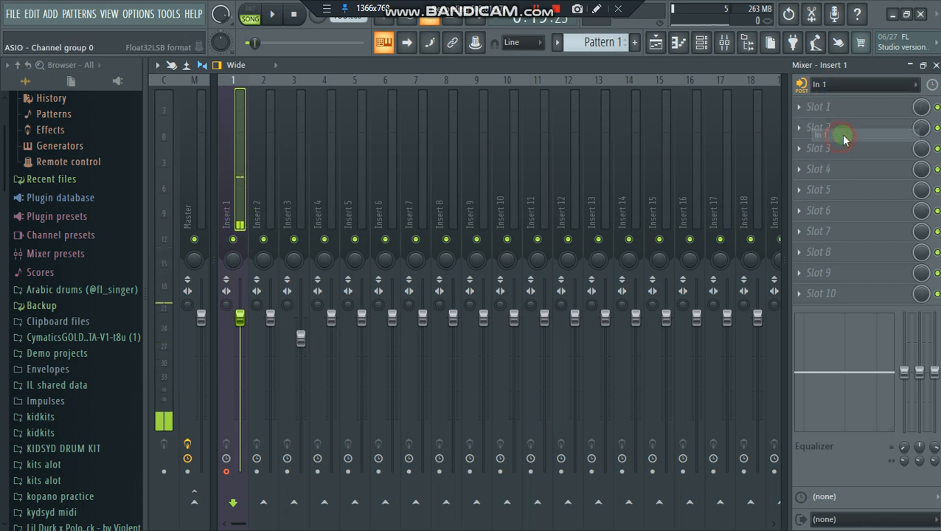
Load the mixer track state "KS-LIT_Lead Vocal (no reverb) preset" onto Insert 1
right_click(234, 187)
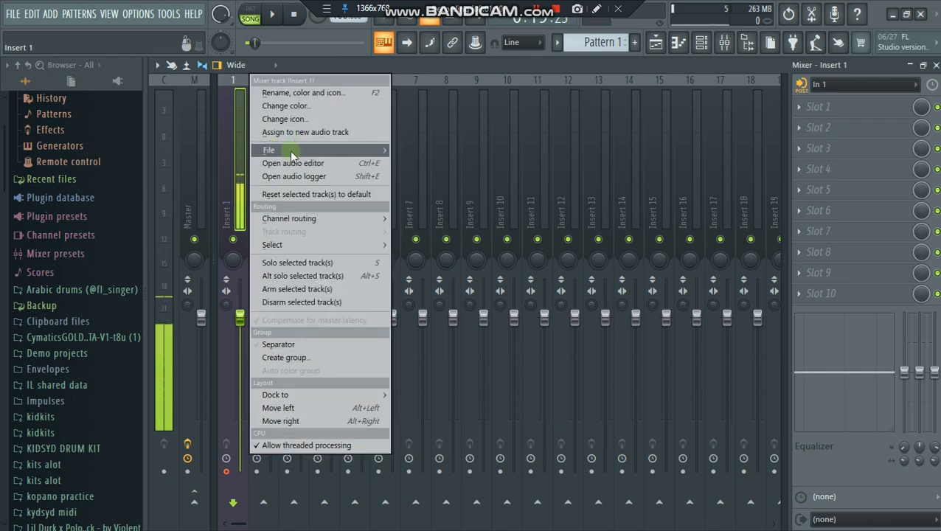
mouse_move(289, 149)
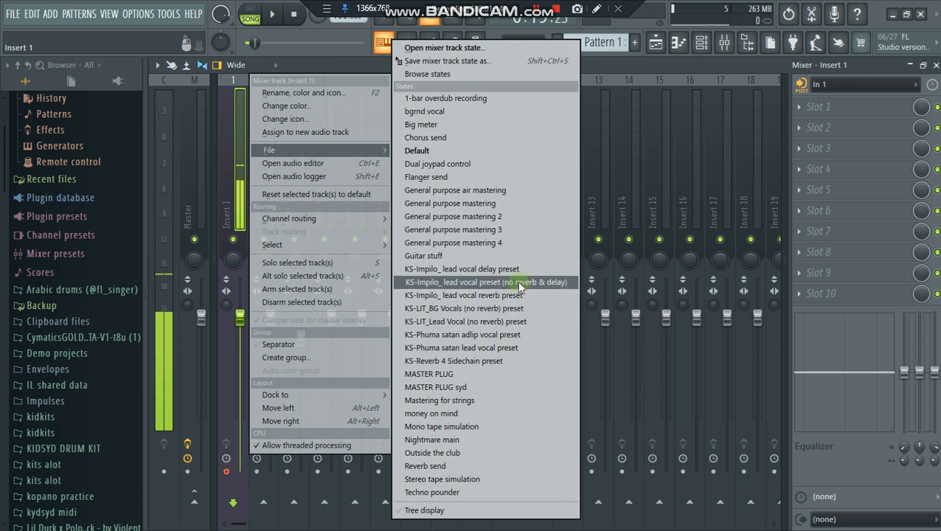
click(501, 323)
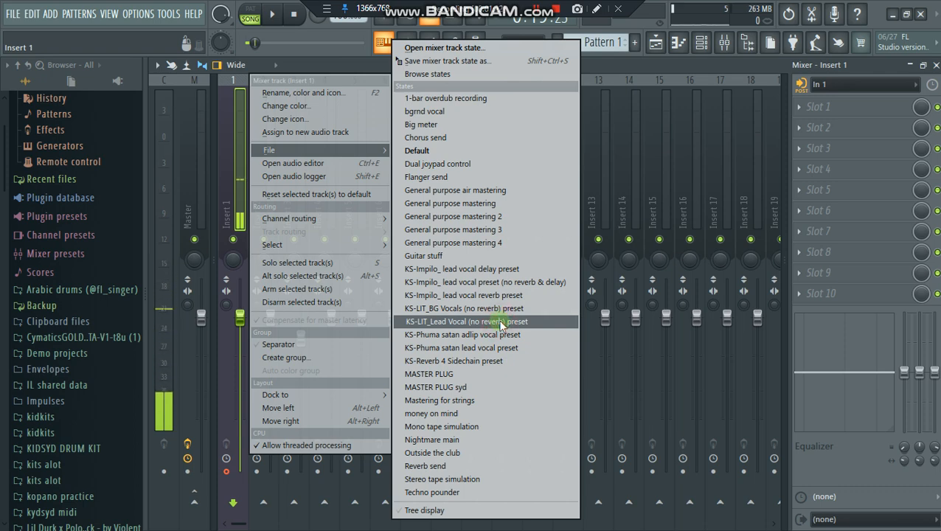
click(500, 322)
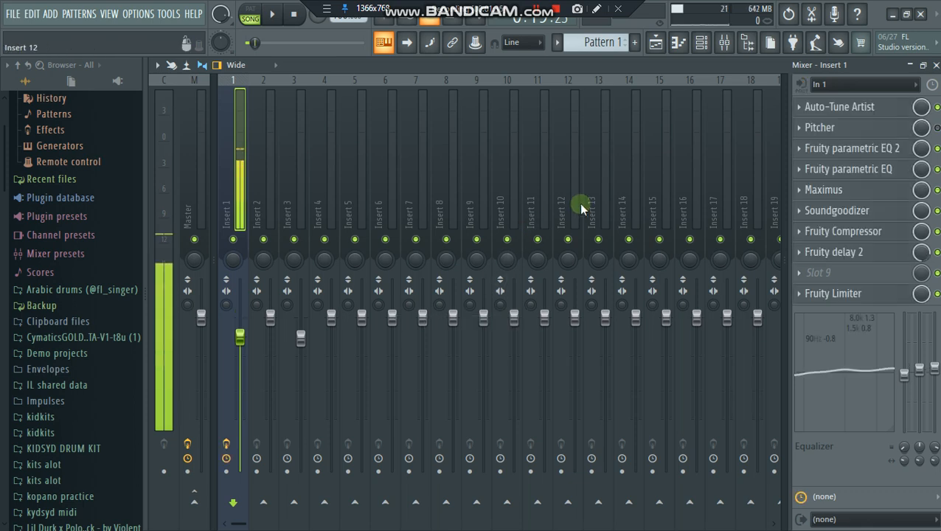
Set Insert 1's Auto-Tune Artist to the Major scale in the key of Bb
click(874, 106)
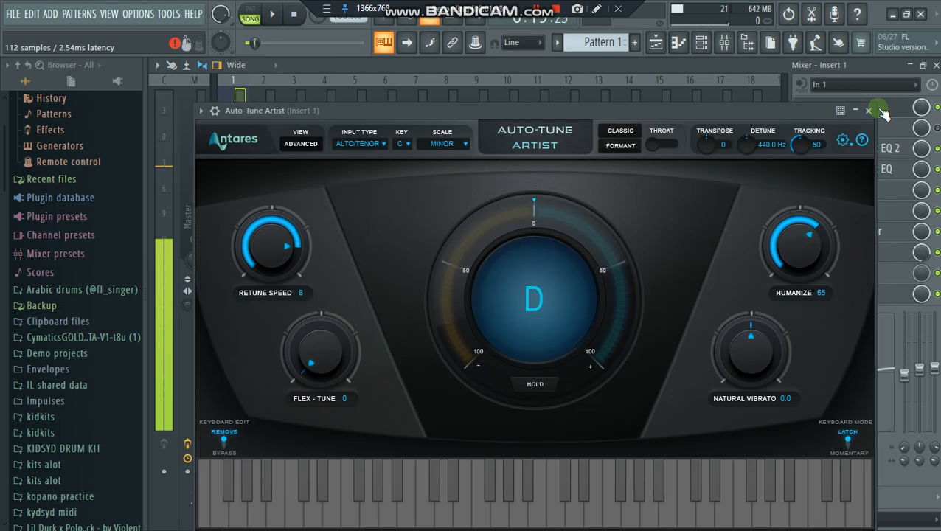
click(446, 144)
click(451, 130)
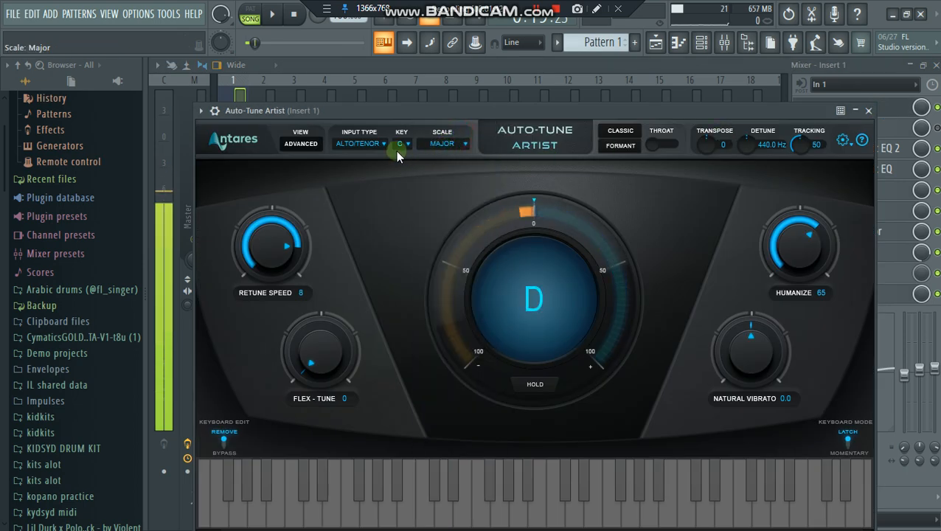
click(408, 145)
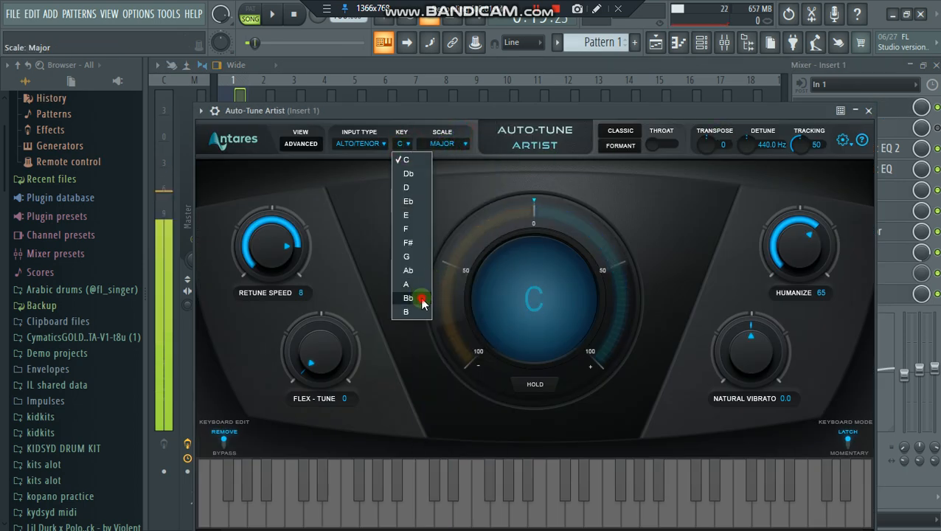
click(422, 301)
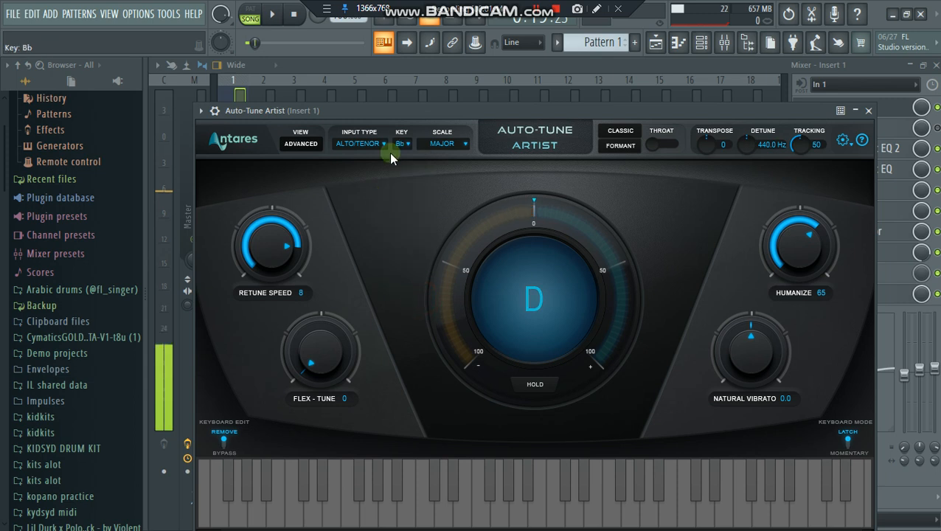
Set Auto-Tune Artist's Retune Speed to 0 and Humanize to 78, closing the plugin when done
click(281, 255)
drag(267, 195, 325, 105)
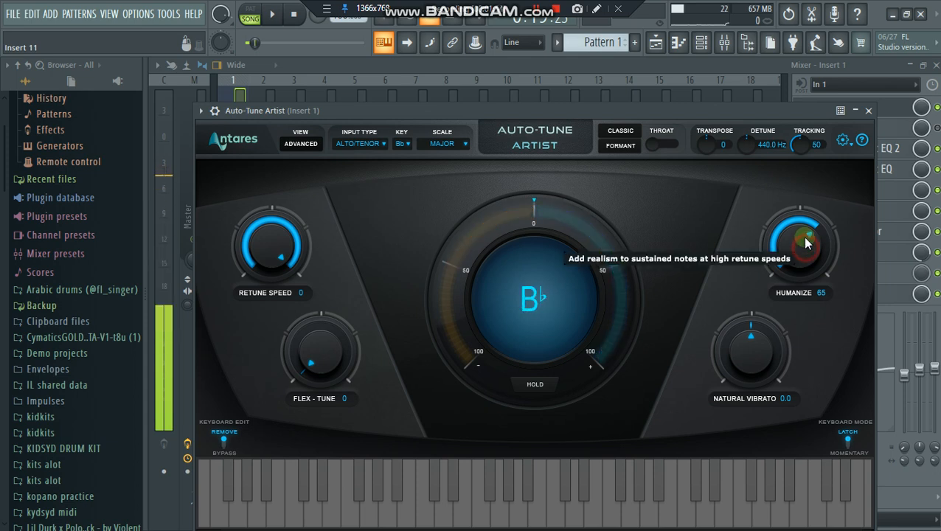
drag(805, 252, 804, 224)
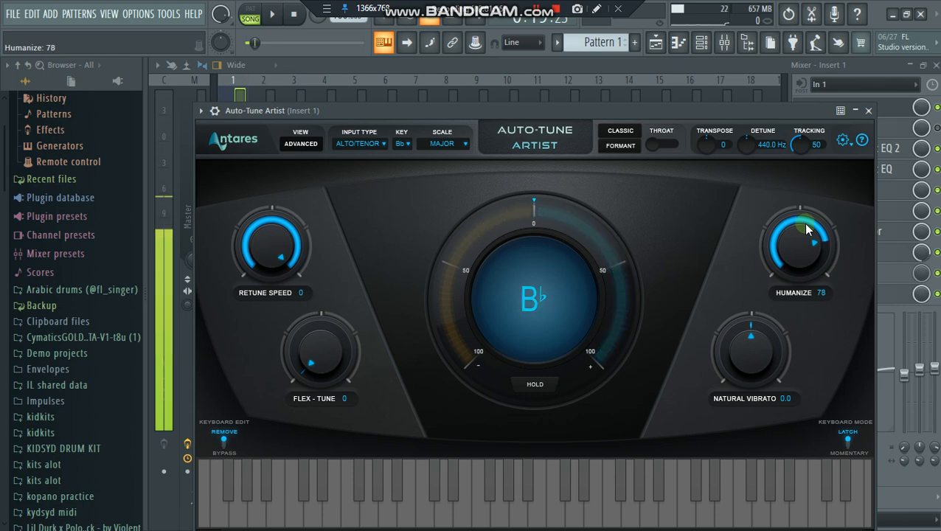
click(868, 110)
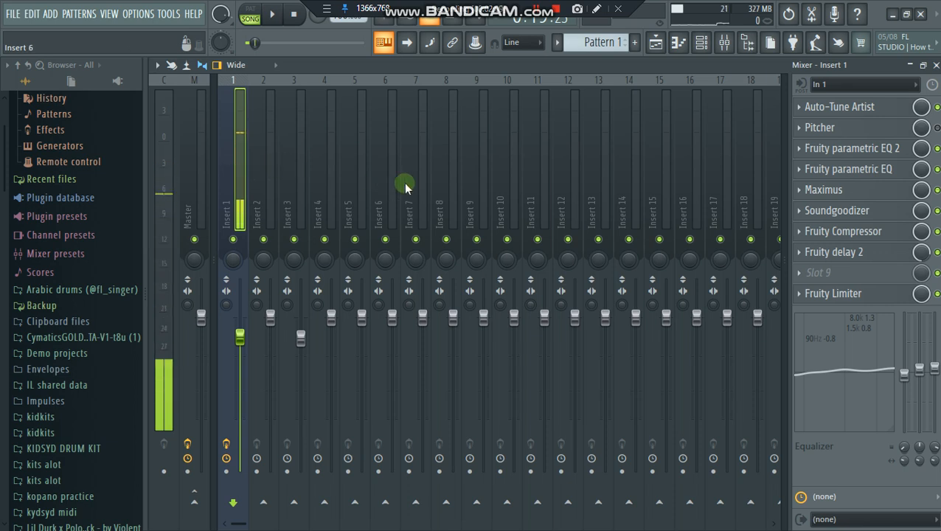
Review the Fruity parametric EQ 2, Fruity parametric EQ and Maximus settings on Insert 1
click(892, 158)
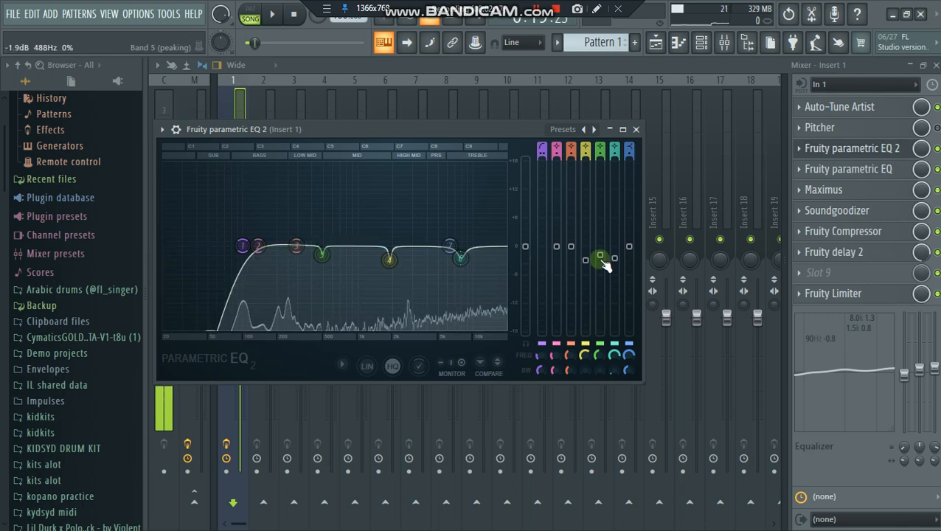
click(901, 169)
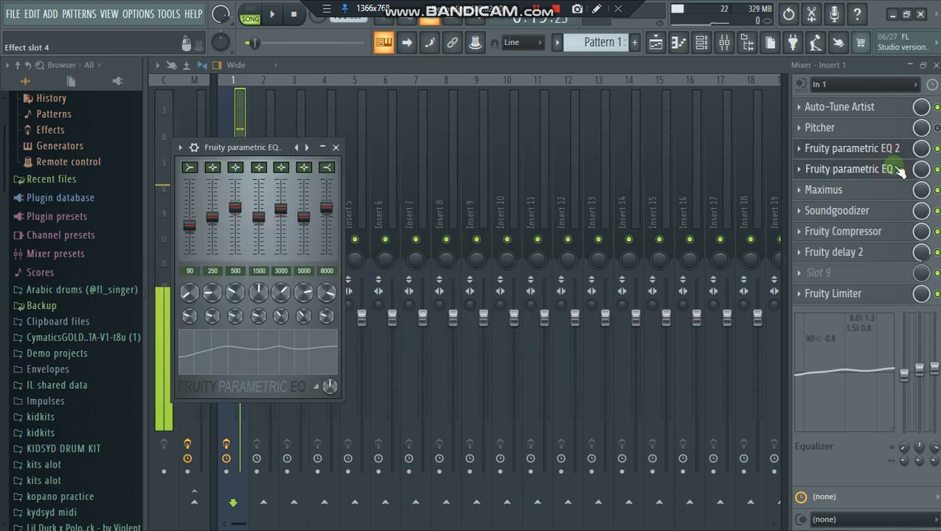
click(884, 194)
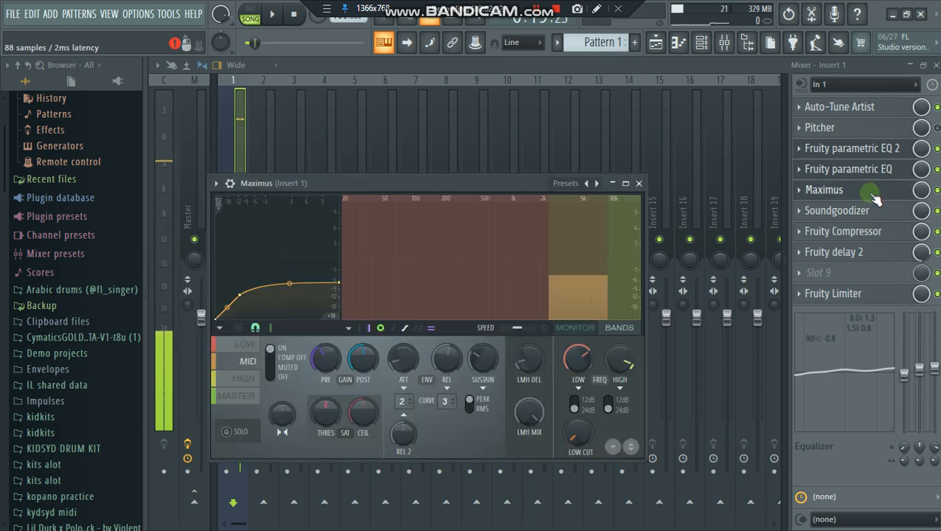
click(477, 72)
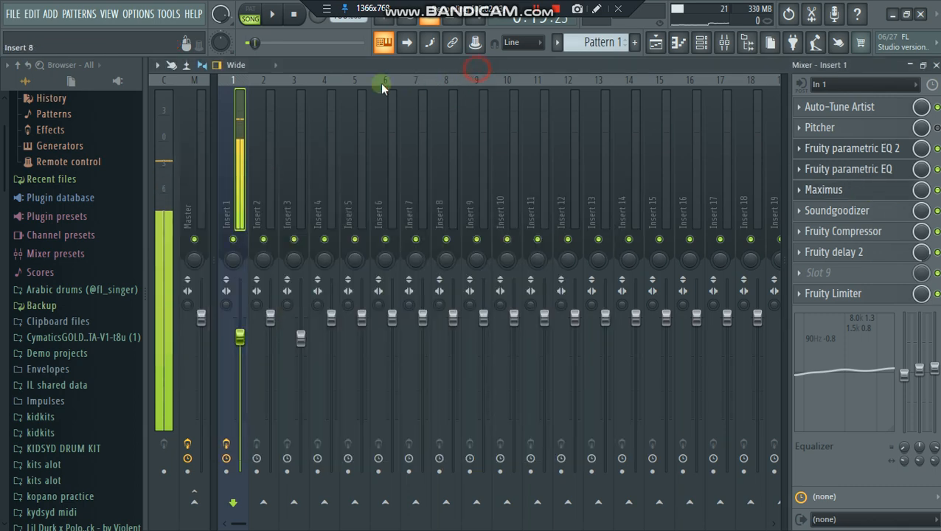
Route mixer track Insert 1 to the Master track
click(229, 254)
click(199, 226)
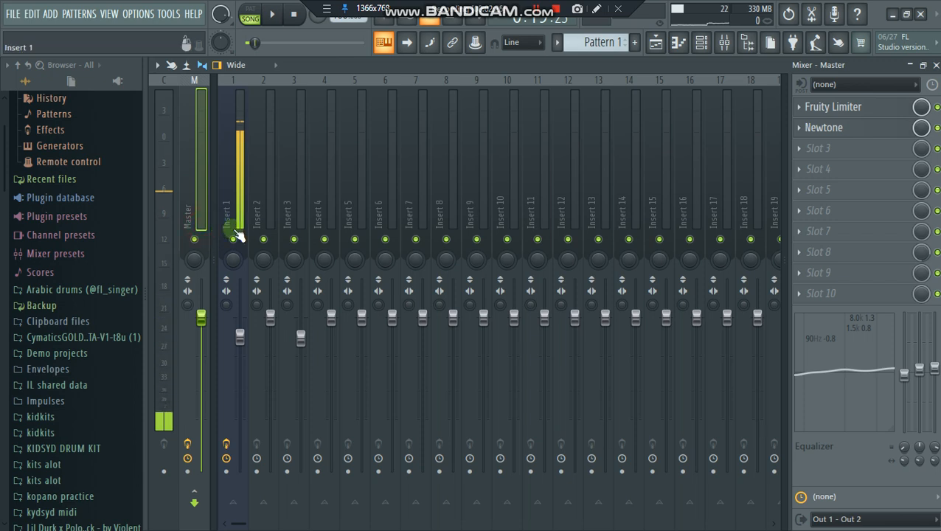
click(235, 235)
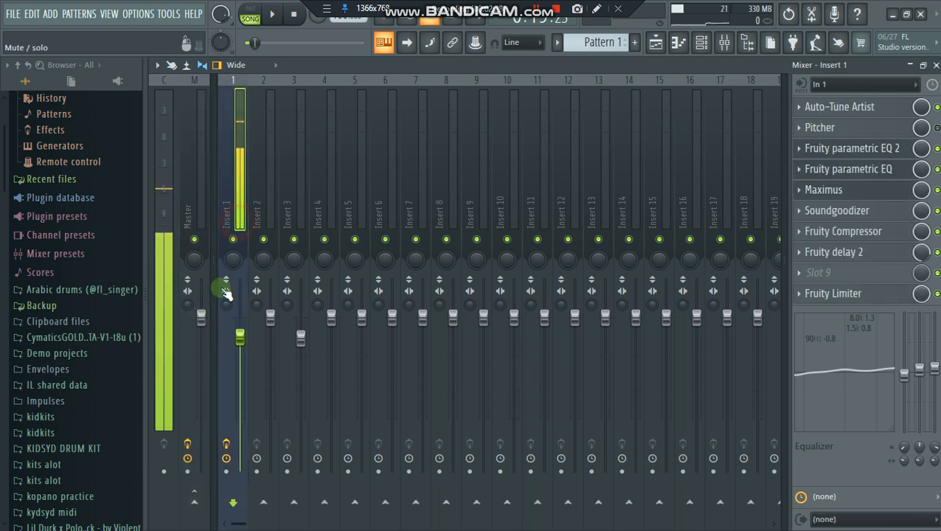
right_click(193, 504)
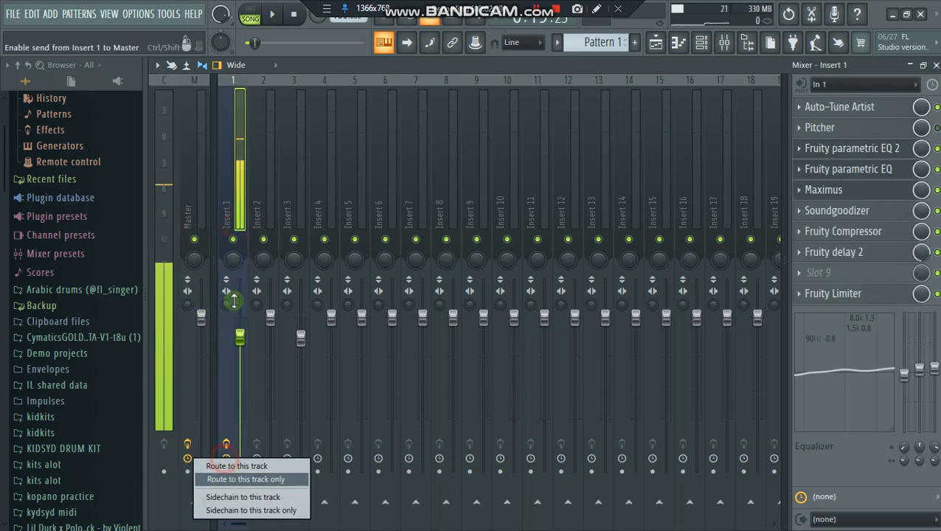
click(236, 466)
Lower Insert 1's volume fader to about halfway up its track
drag(240, 342, 241, 368)
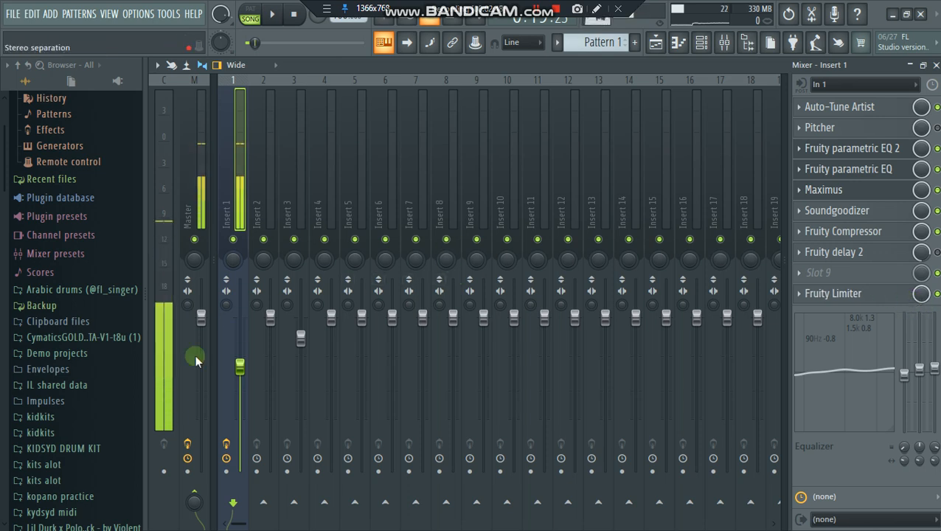
drag(239, 366, 239, 380)
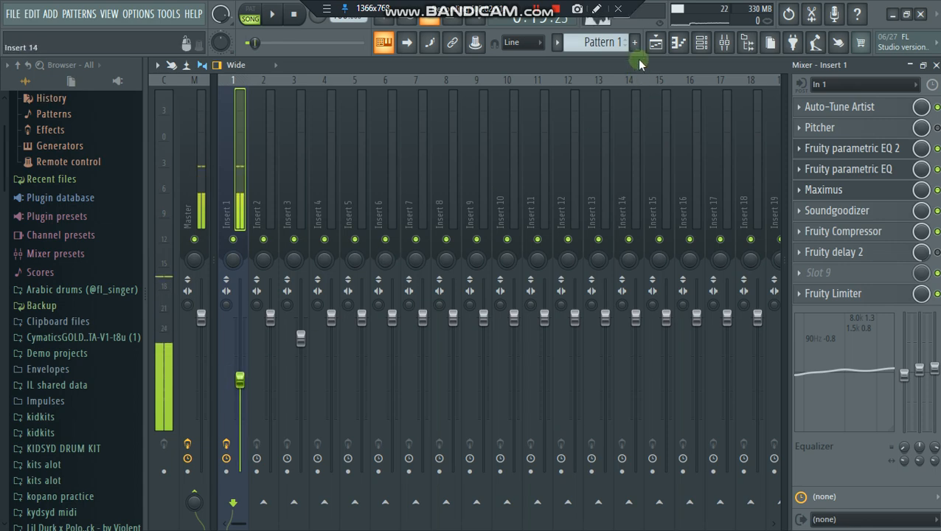
Check the beat clip's channel settings in the playlist, and enable recording on the transport
click(655, 44)
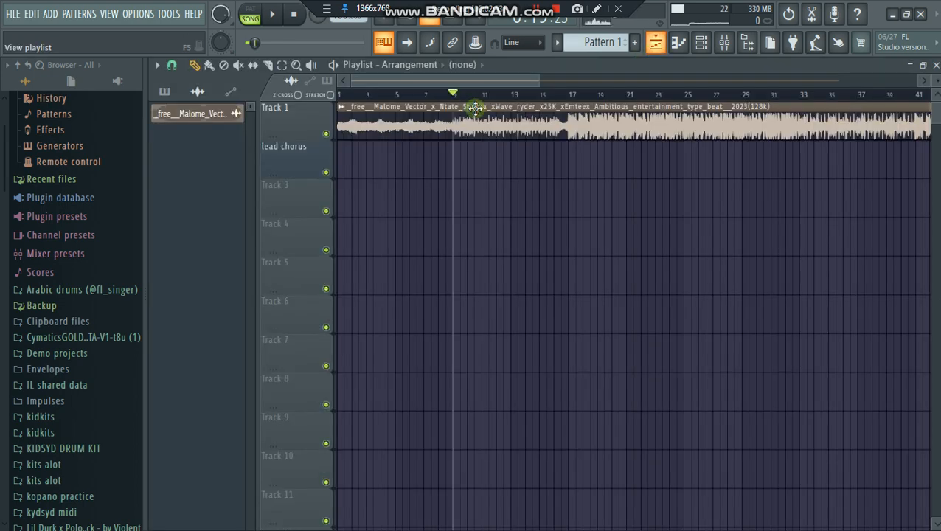
double_click(485, 116)
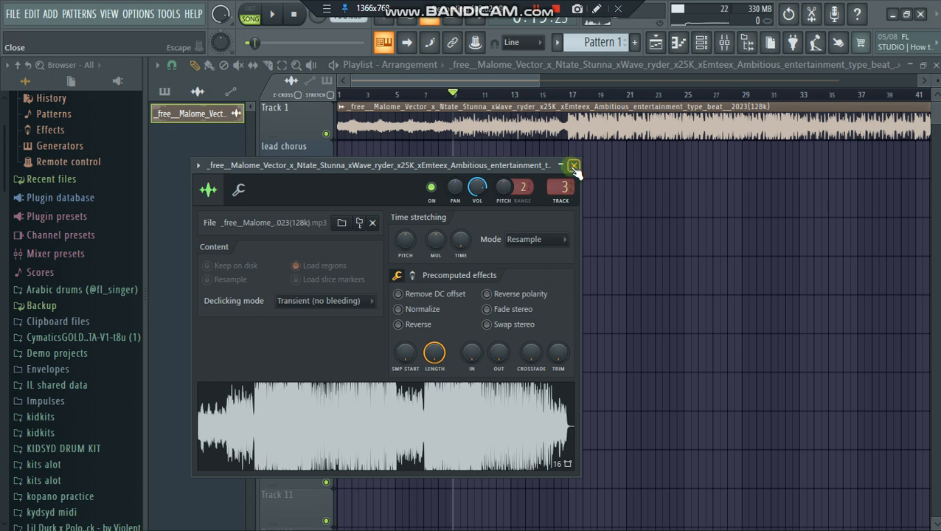
click(572, 166)
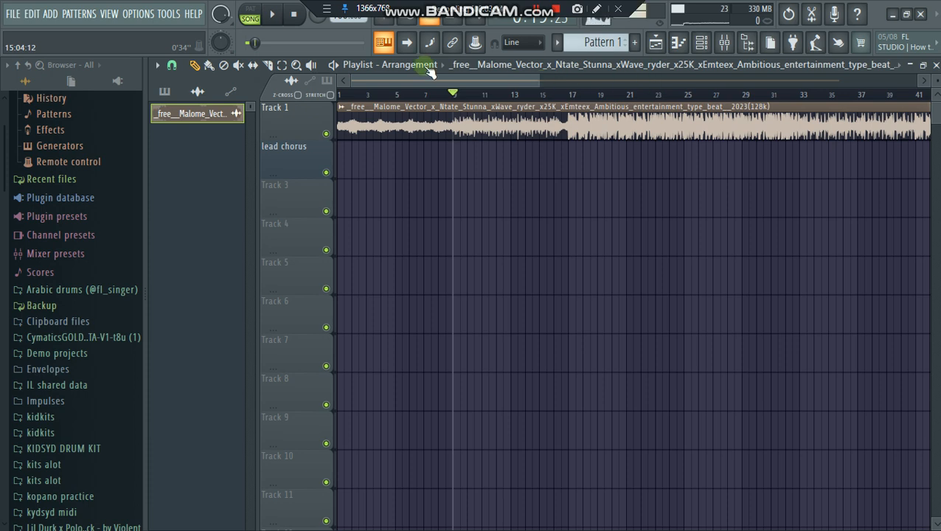
click(317, 14)
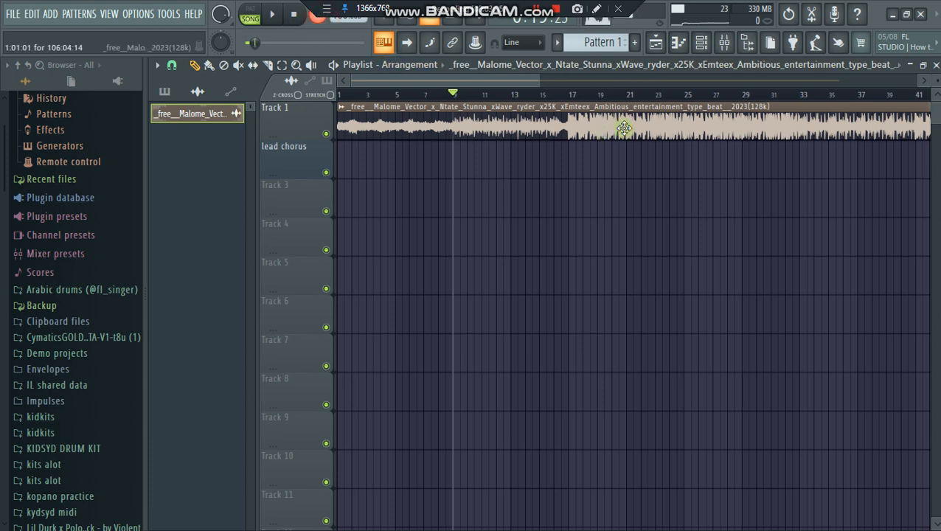
Compare the live input on Insert 1 with its effects bypassed and enabled, leaving them enabled and Insert 1 selected
click(724, 42)
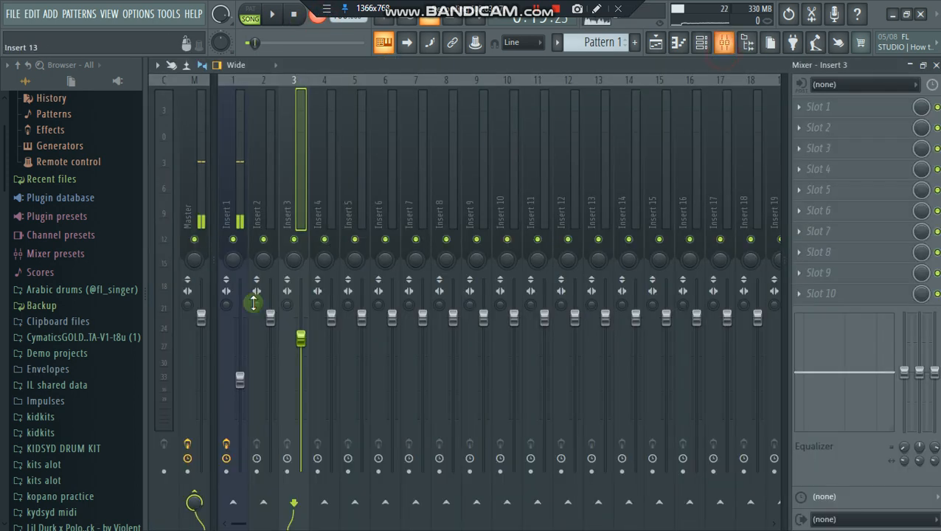
click(225, 444)
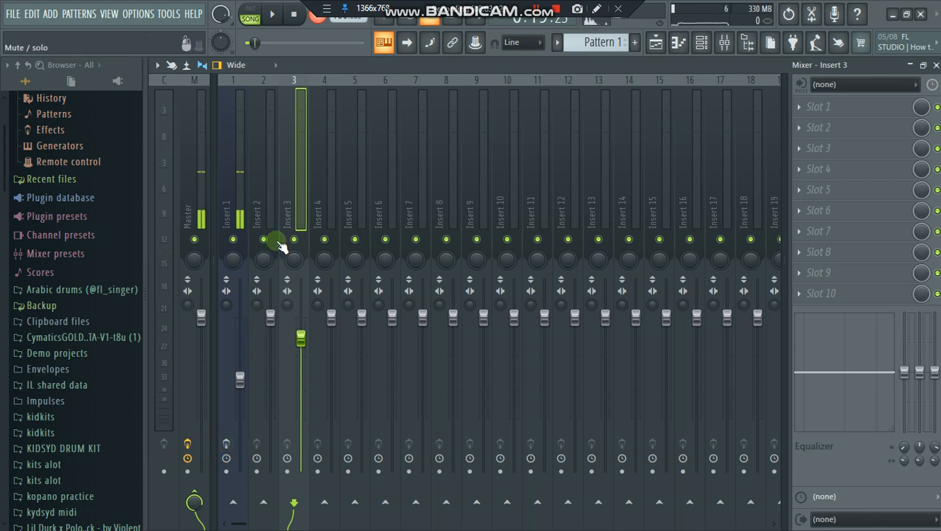
click(227, 444)
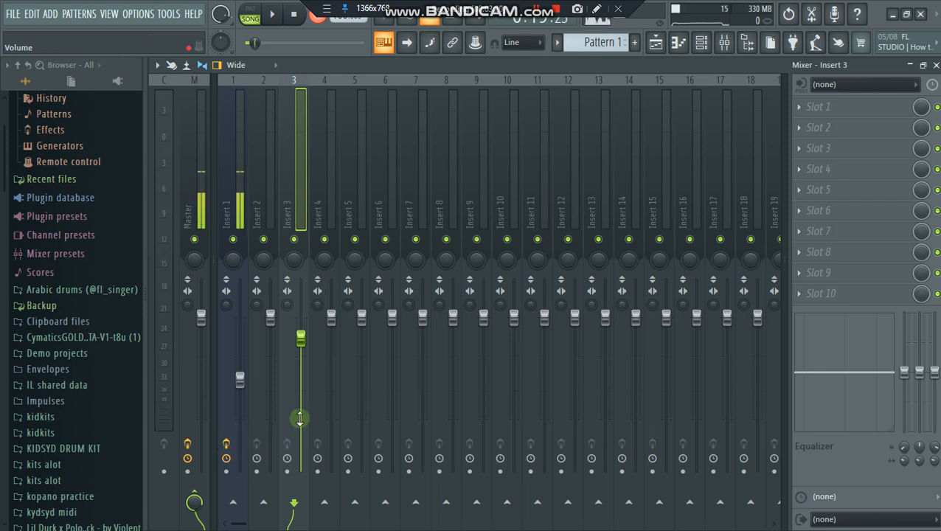
click(239, 379)
Play the beat from bar 9 in the playlist, check the mixer levels during playback, and stop
click(655, 42)
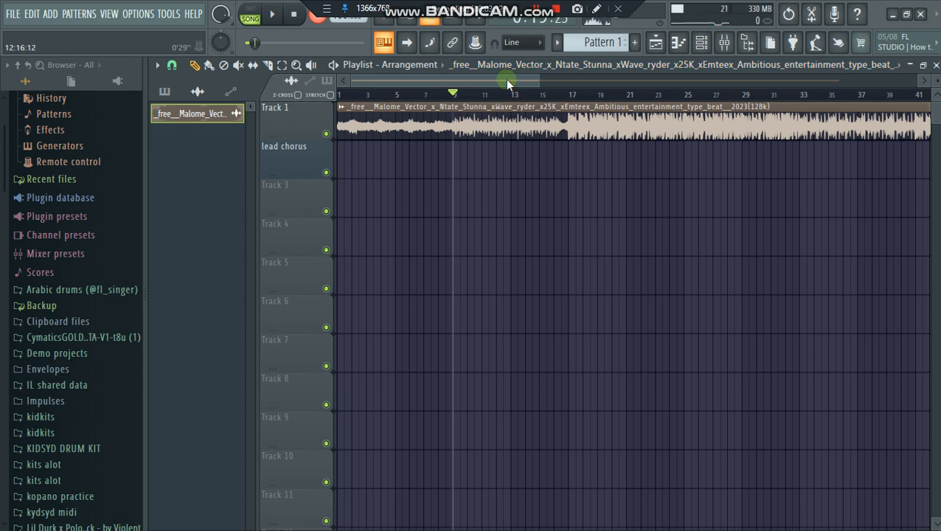
key(space)
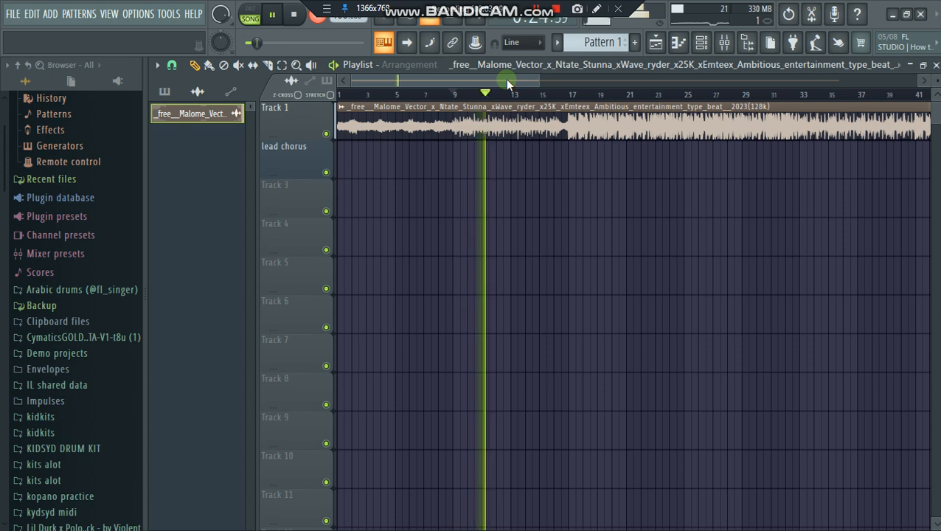
click(728, 46)
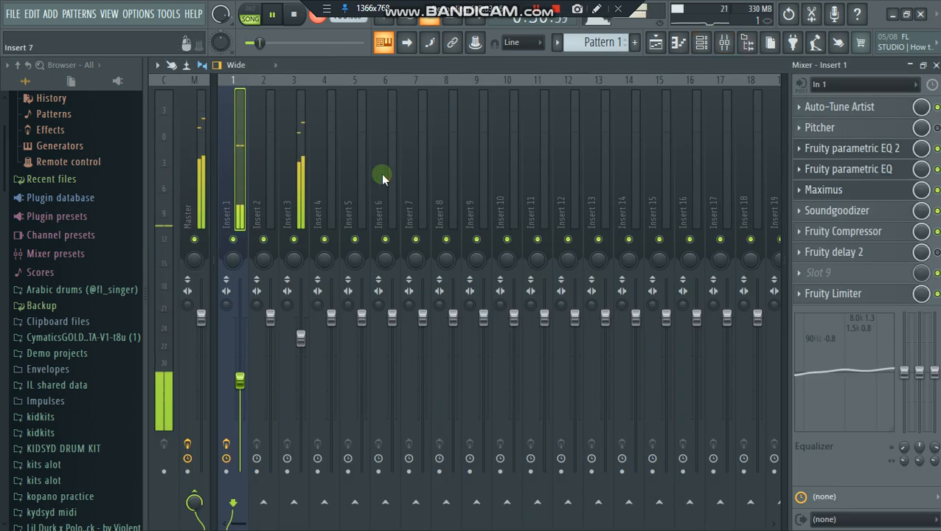
click(655, 42)
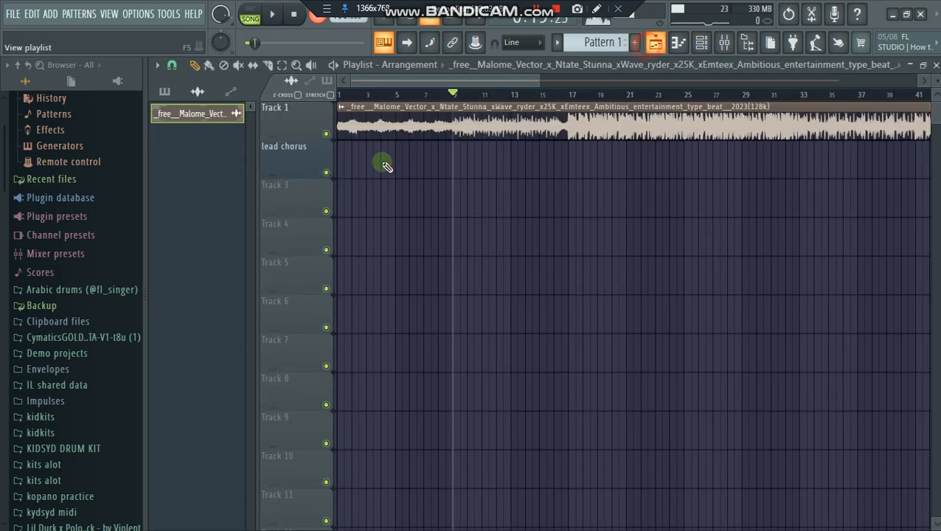
key(space)
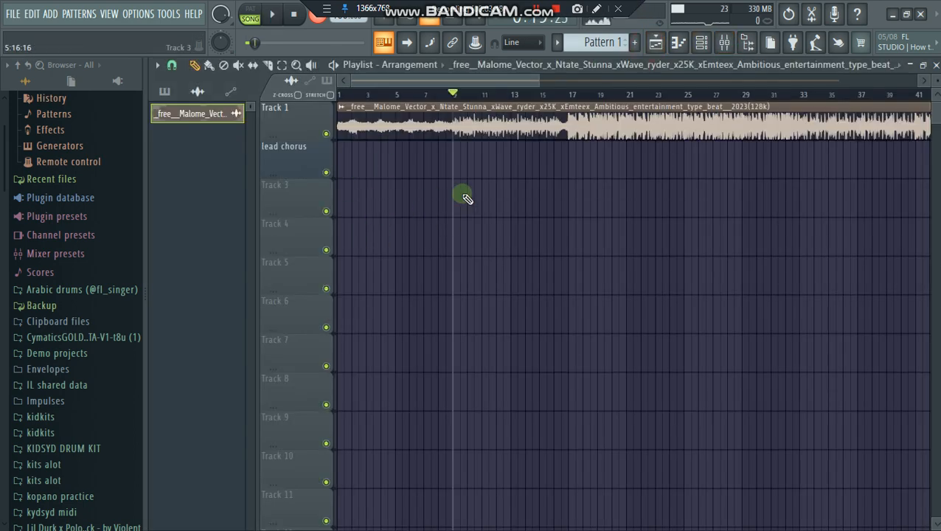
Arm Insert 1 for recording and record a vocal take over the beat from bar 9 to about bar 33
click(726, 47)
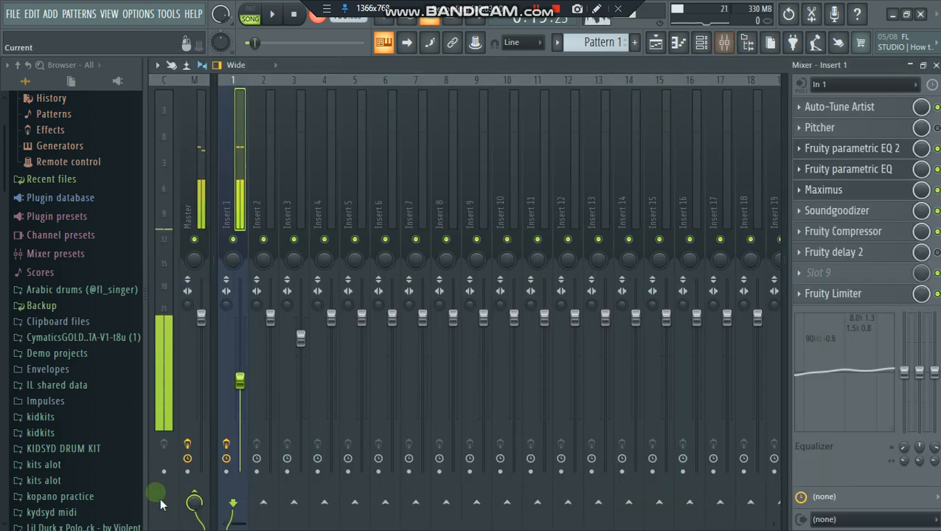
click(230, 475)
click(655, 42)
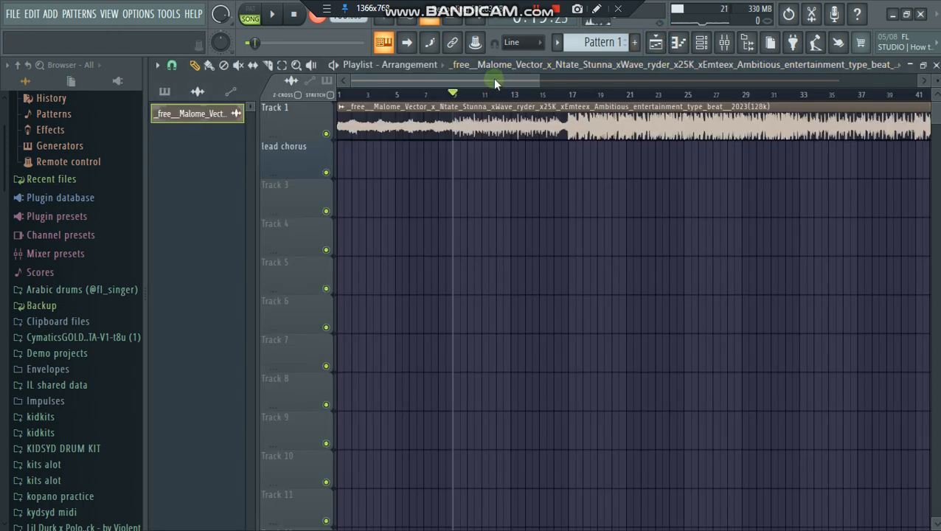
key(space)
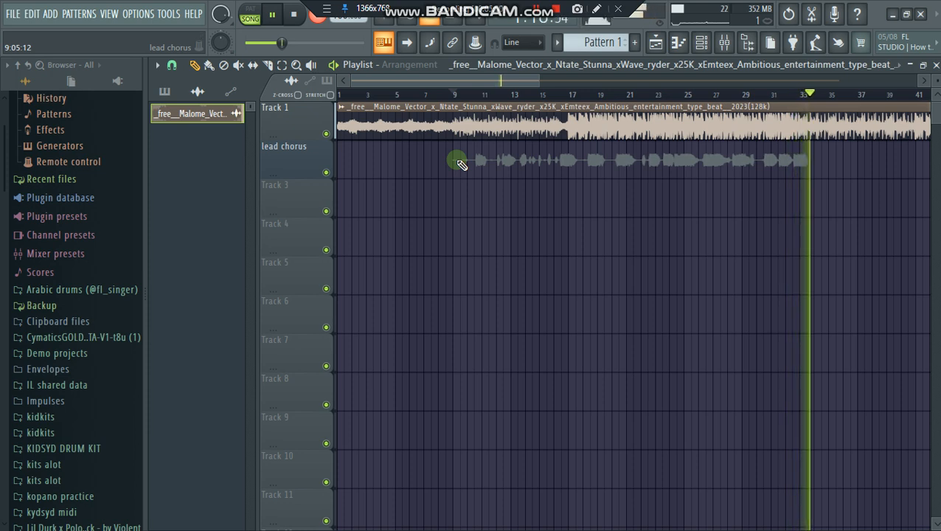
key(space)
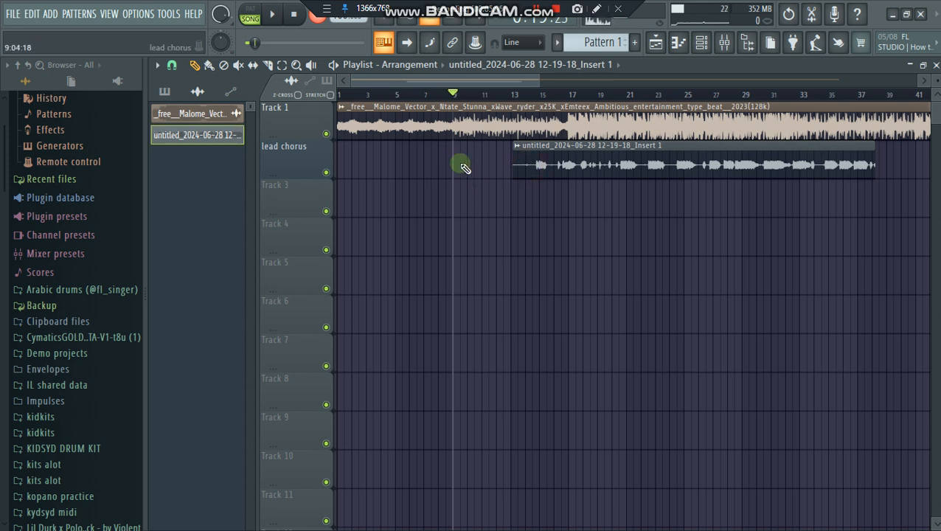
Move the recorded vocal clip on the lead chorus track so it starts exactly at bar 9
drag(540, 171, 456, 159)
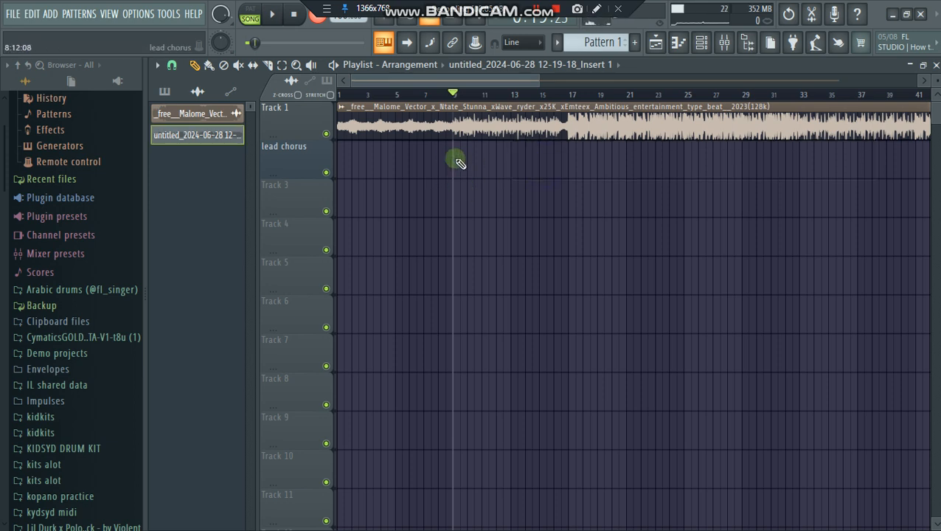
drag(524, 171, 518, 172)
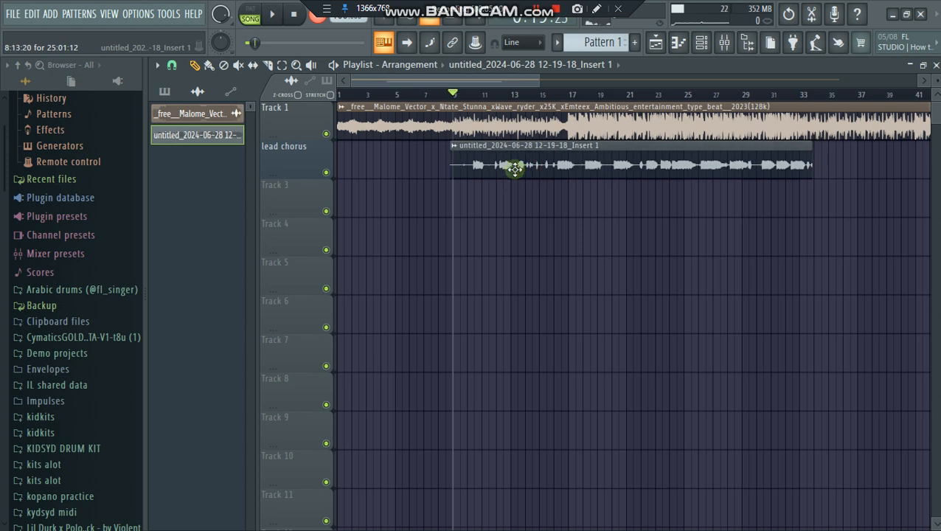
click(174, 67)
click(184, 115)
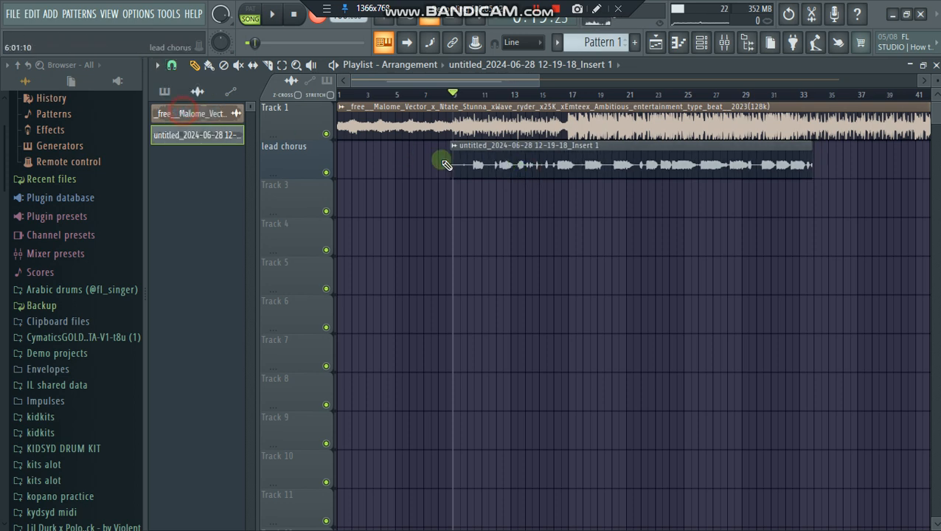
right_click(480, 165)
click(456, 168)
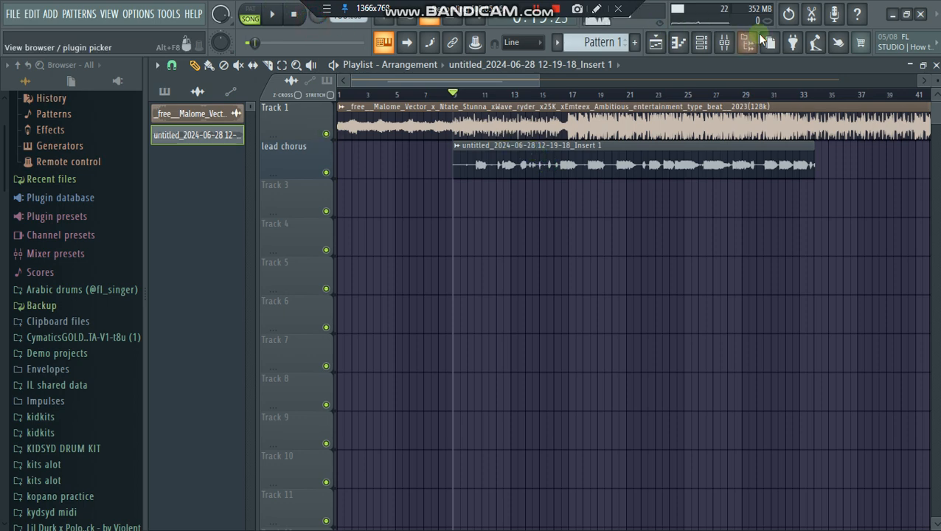
Bypass the effects on mixer track Insert 1 and on the Master, and return to the playlist
click(724, 42)
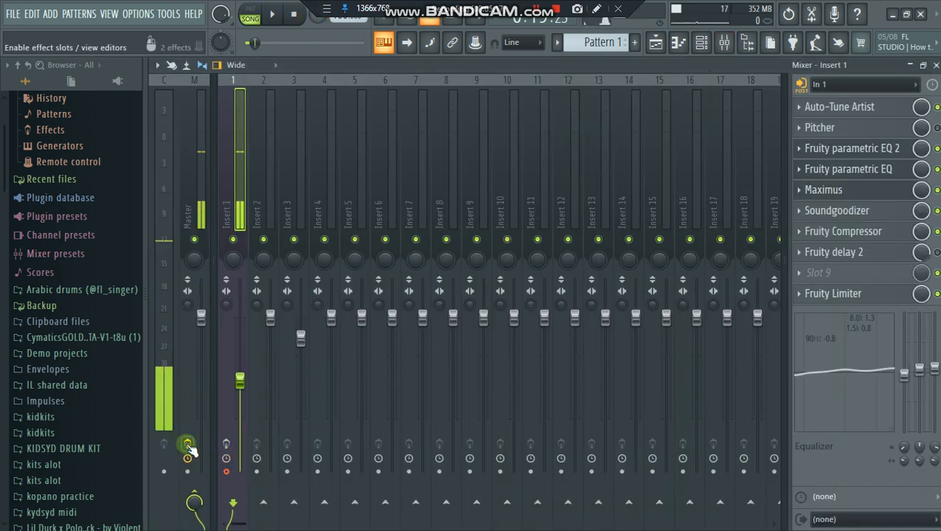
click(662, 44)
Play the vocal take with the beat from bar 9, and check the vocal clip's channel settings during playback
key(space)
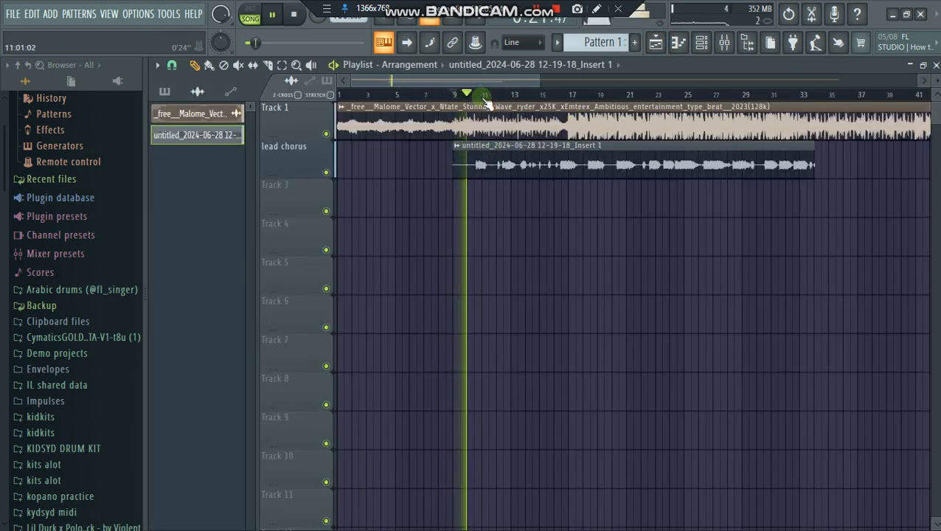
scroll(484, 103, up, 3)
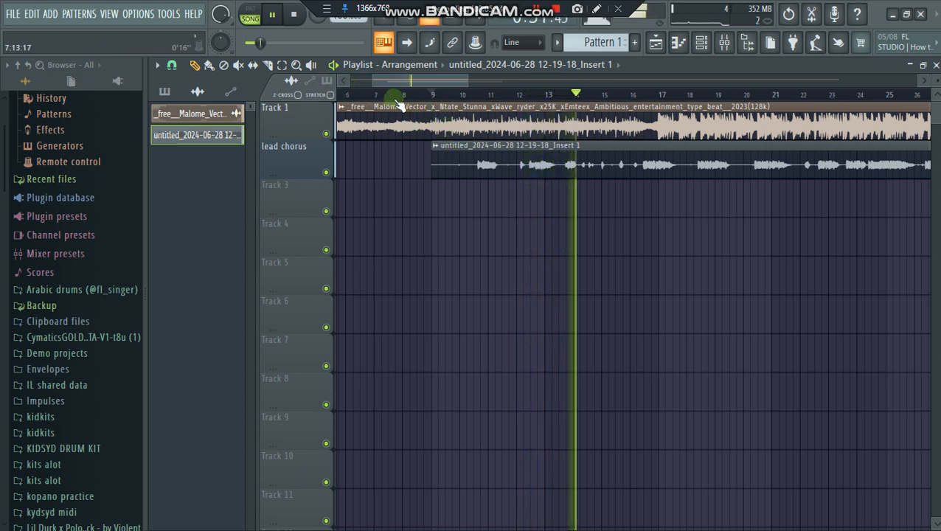
double_click(544, 164)
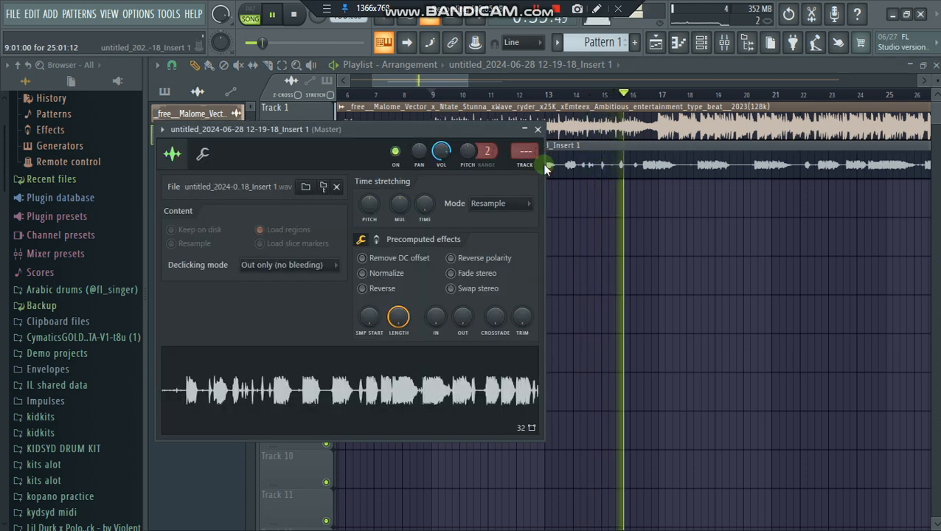
click(448, 78)
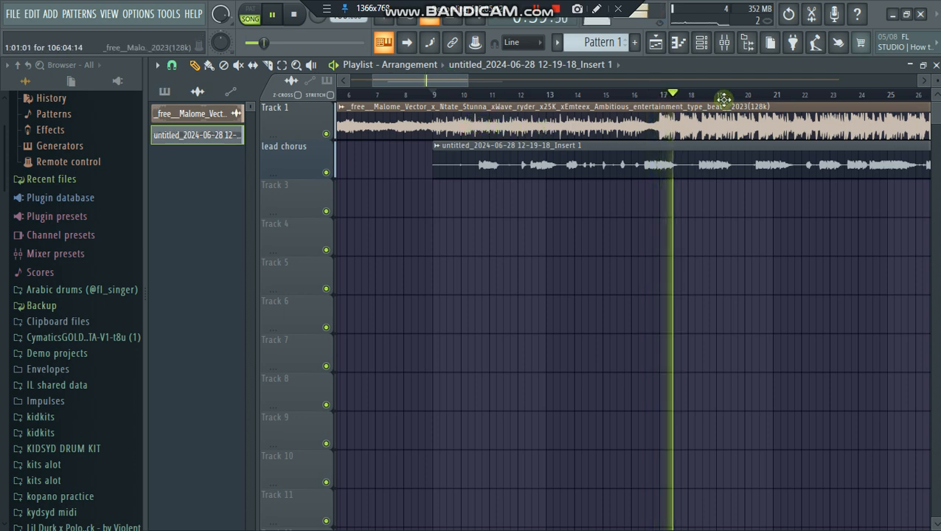
Lower the beat's volume fader on Insert 3 to 70% (-7.1 dB)
click(724, 42)
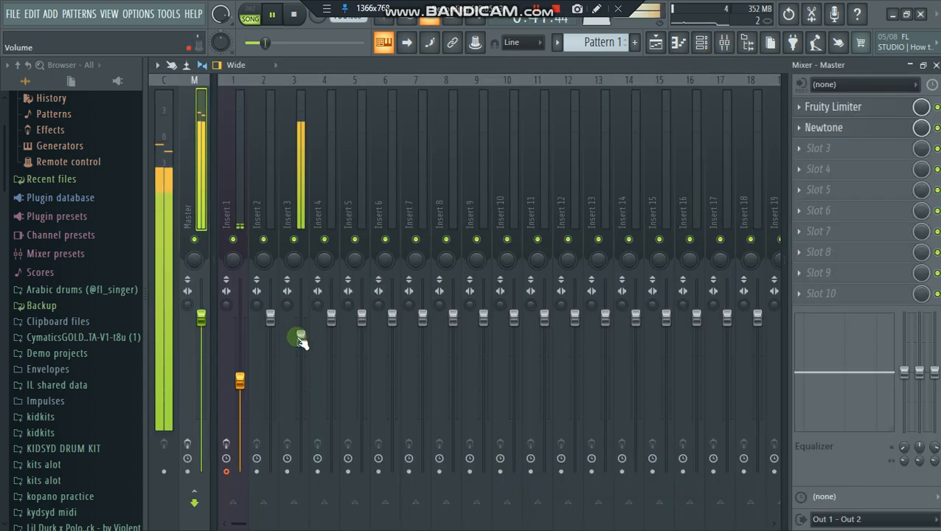
drag(301, 338, 301, 366)
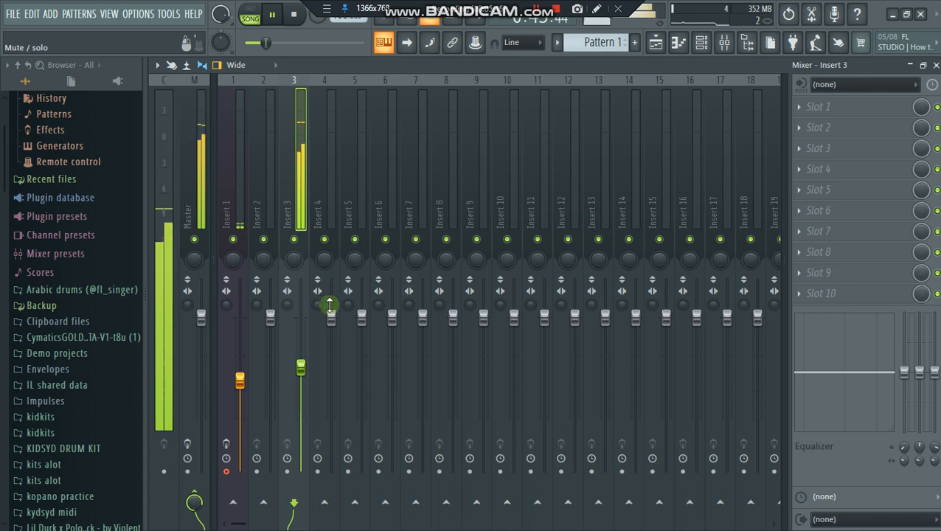
drag(301, 366, 301, 363)
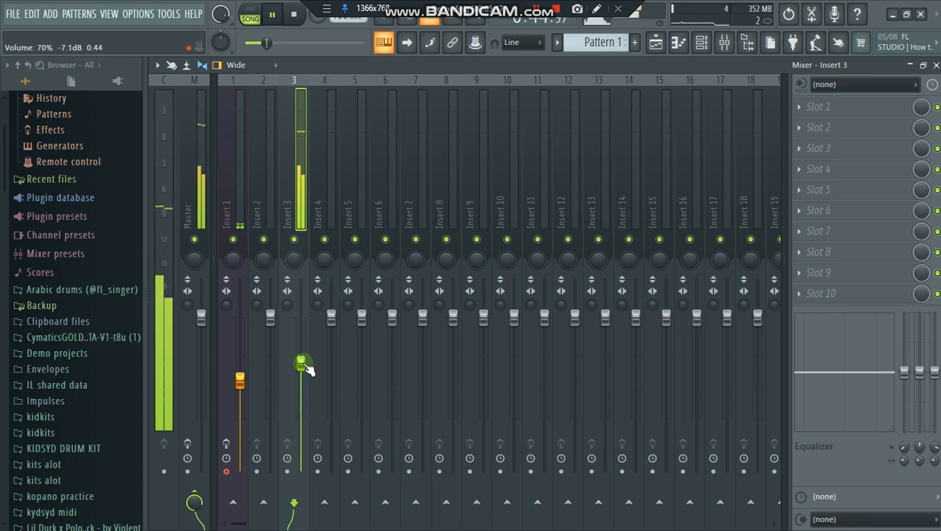
Listen to the rest of the vocal take in the playlist up to about bar 33, and stop playback
click(654, 44)
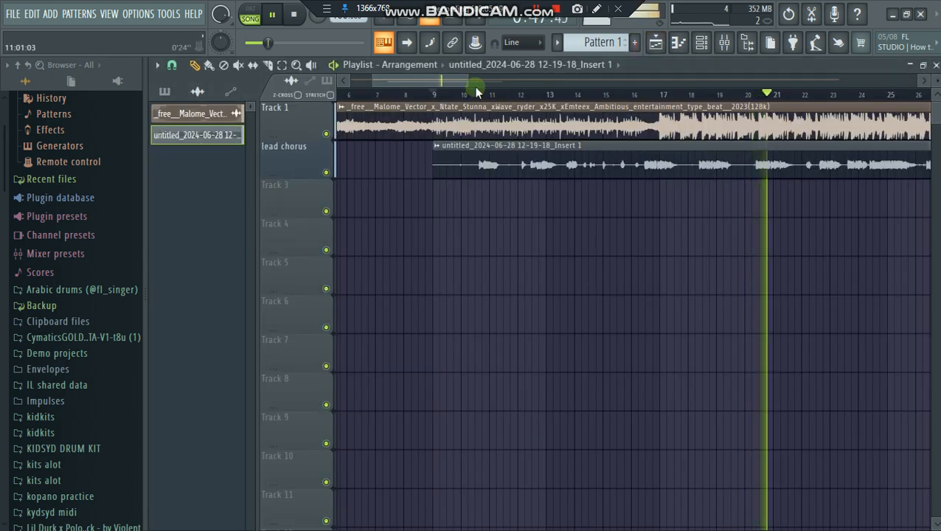
drag(465, 84, 592, 84)
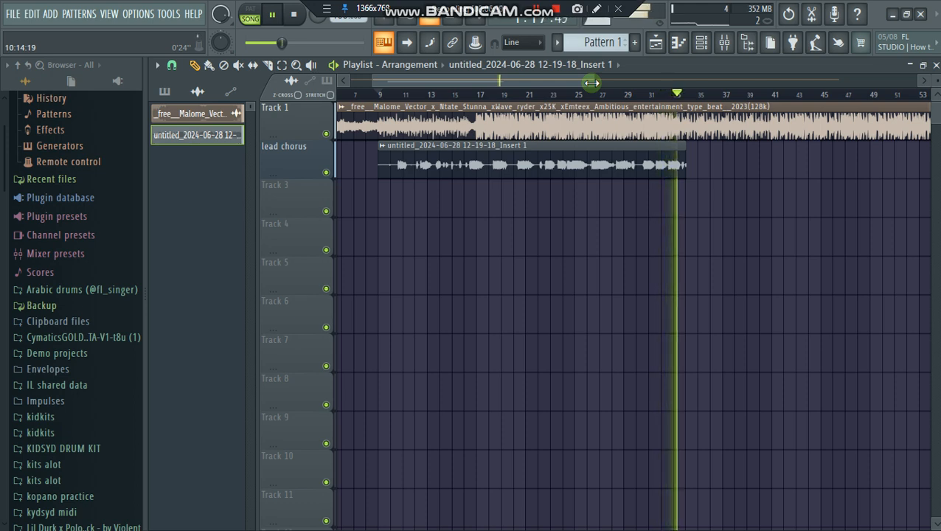
key(space)
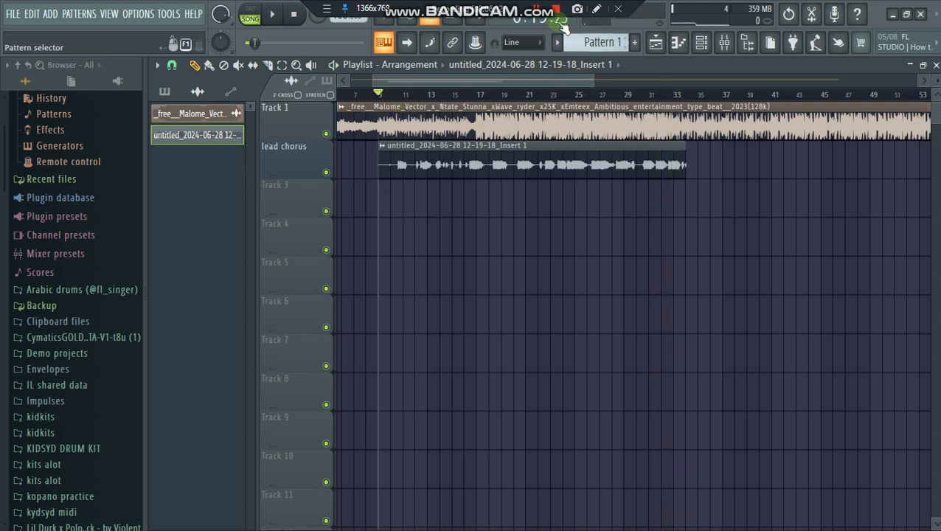
Re-enable the effects on mixer track Insert 1 and on the Master
click(721, 45)
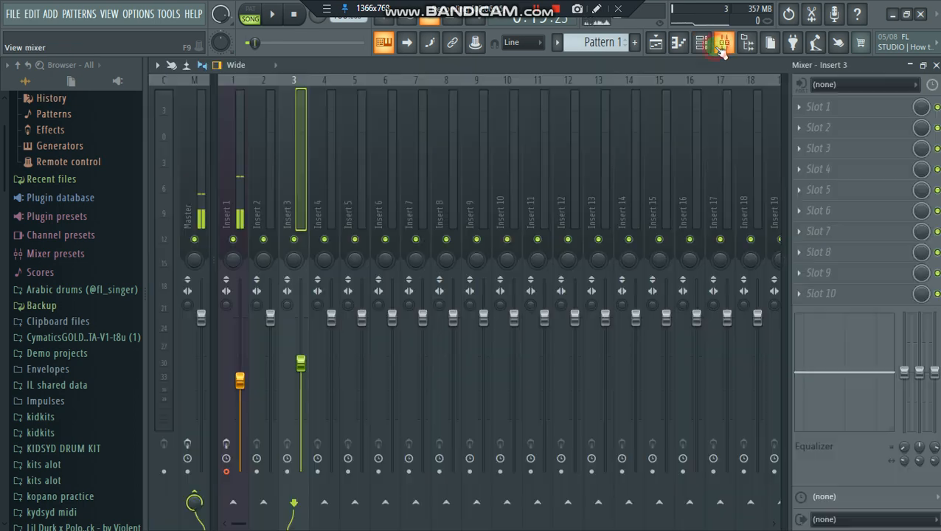
click(233, 214)
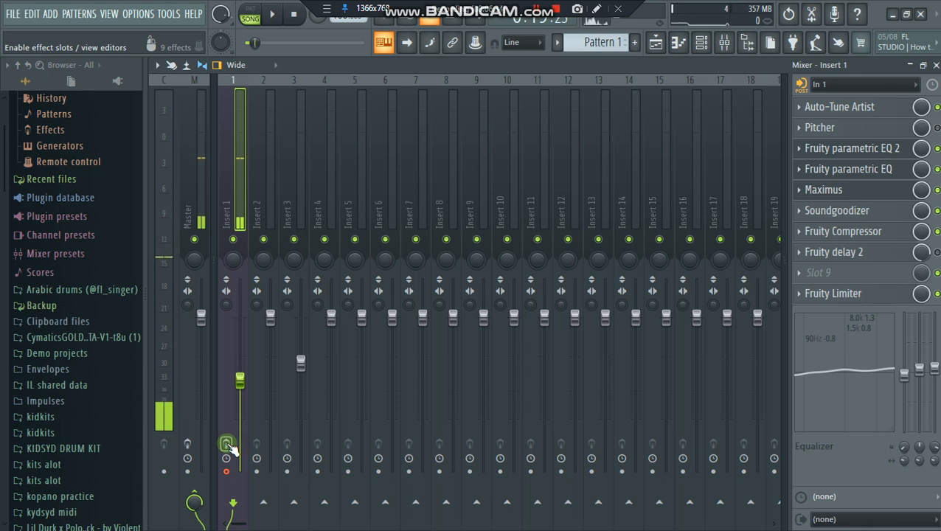
click(227, 445)
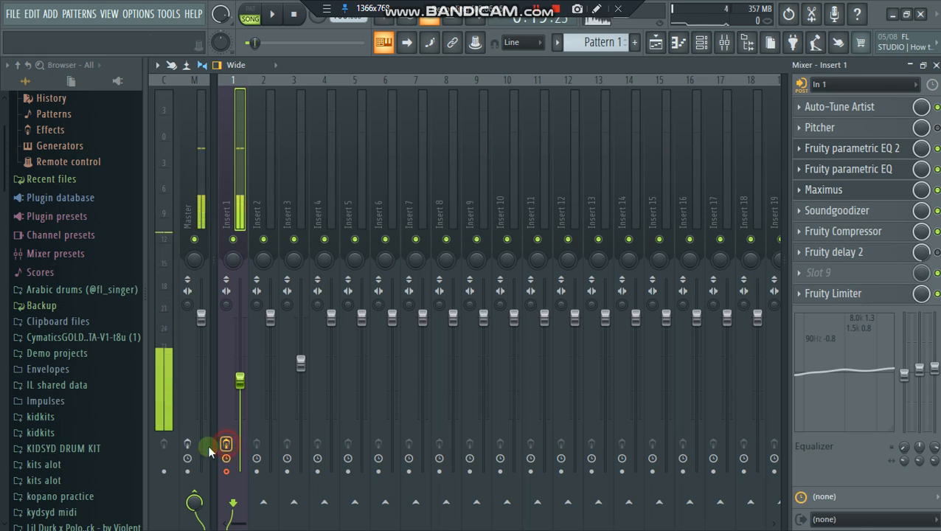
click(187, 444)
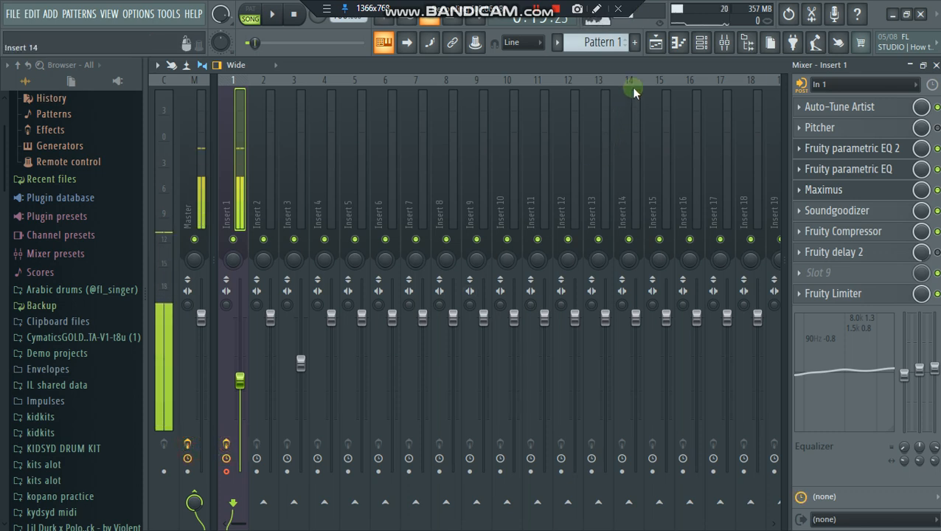
Record a second vocal take over the beat onto Track 3 in the playlist, from bar 9 to about bar 34
click(655, 44)
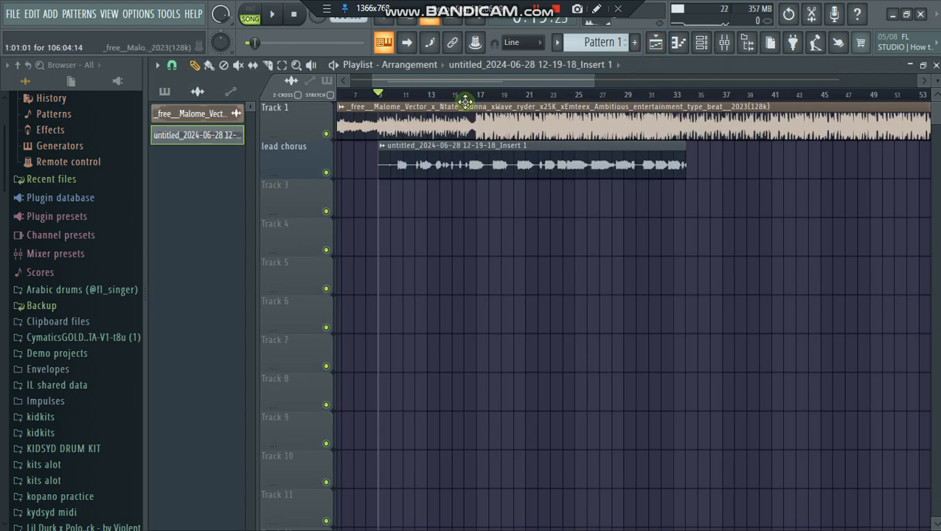
key(space)
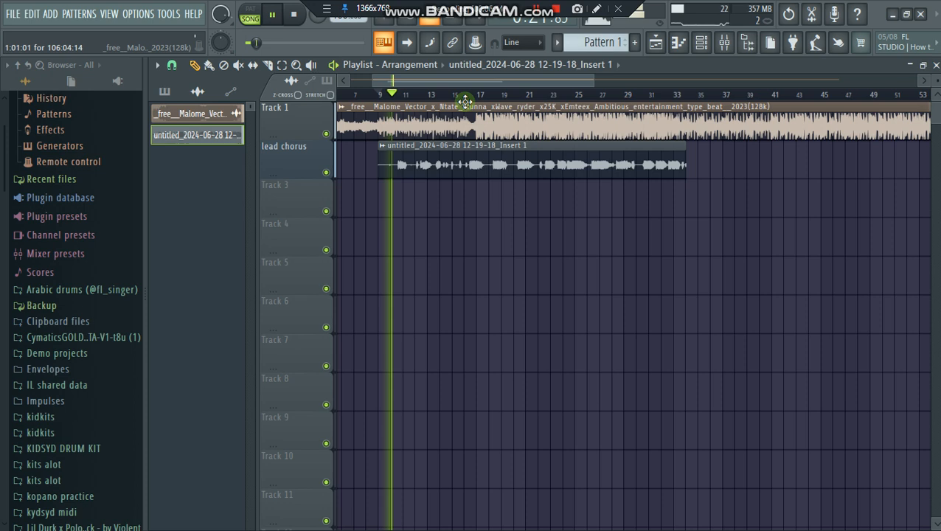
click(309, 17)
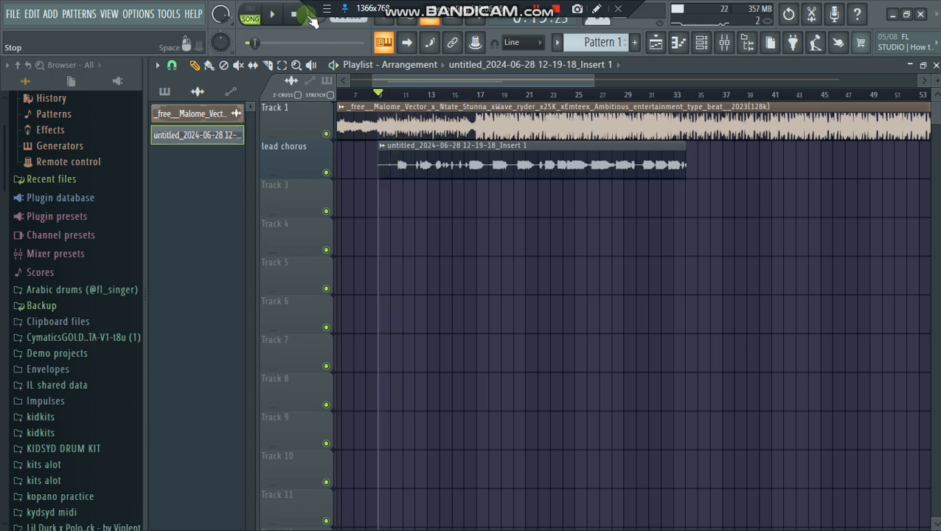
key(space)
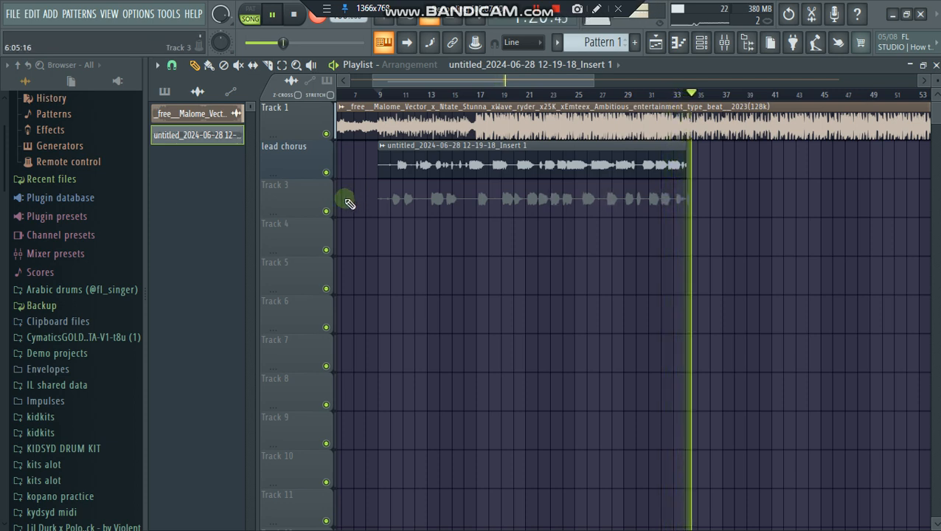
key(space)
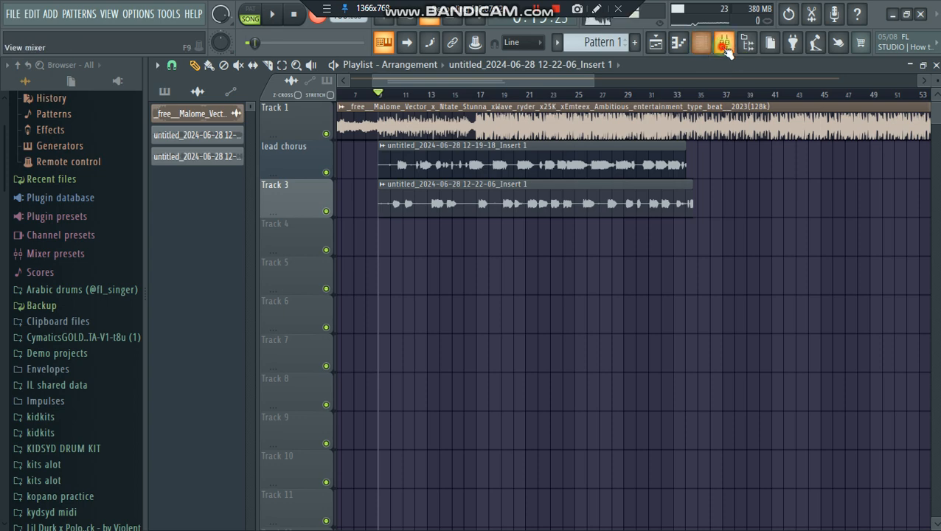
Disable the effects on mixer track Insert 1 and on the Master
click(723, 44)
click(226, 442)
click(187, 442)
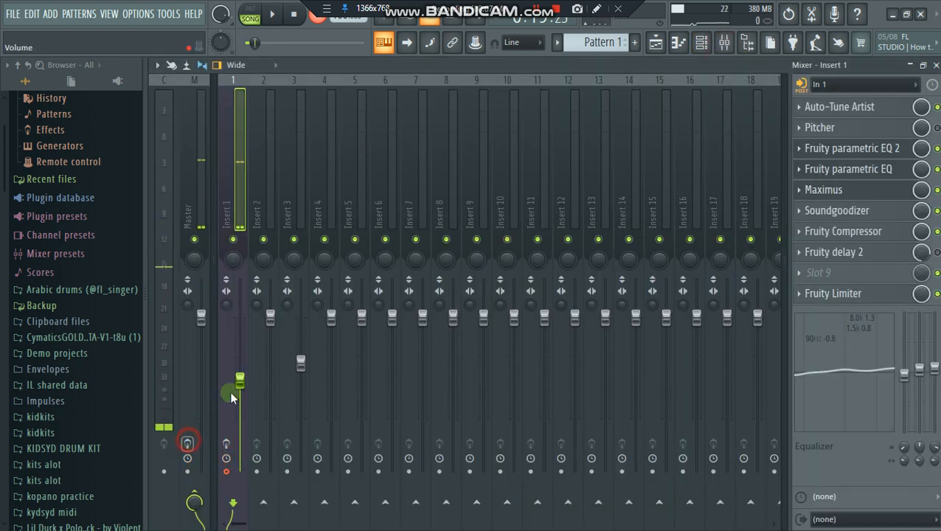
Reset the Insert 1 volume fader to its default level and disable the send from Insert 1 to the Master
right_click(241, 379)
click(258, 327)
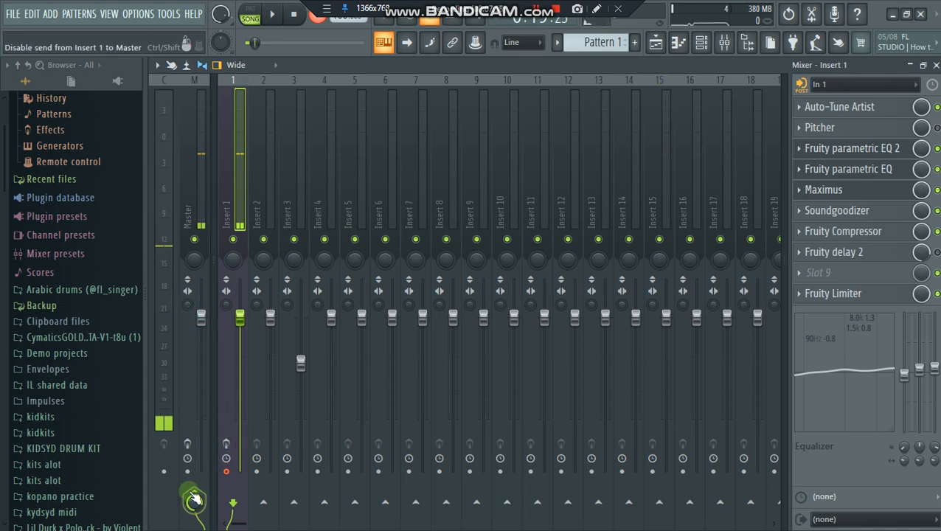
click(192, 495)
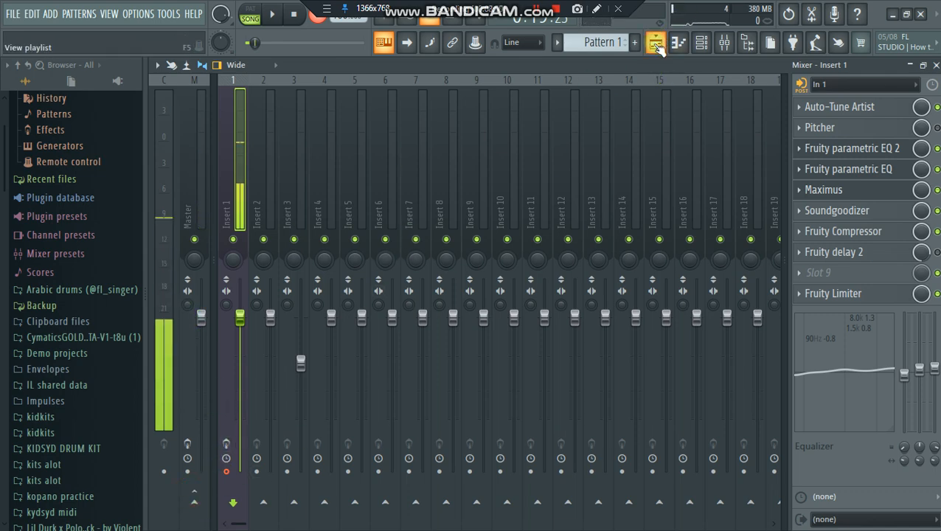
Check the channel settings of the new vocal clip on Track 3 in the playlist, and close them
click(653, 42)
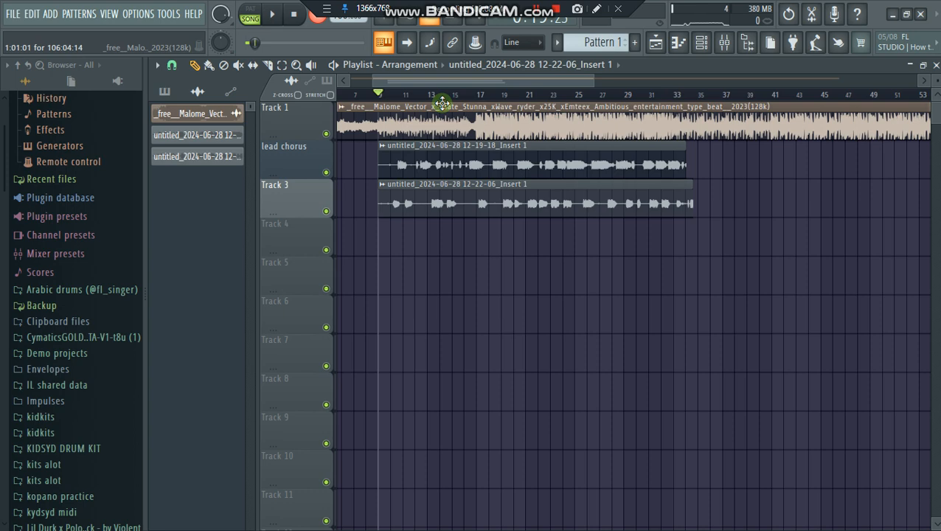
drag(592, 83, 476, 83)
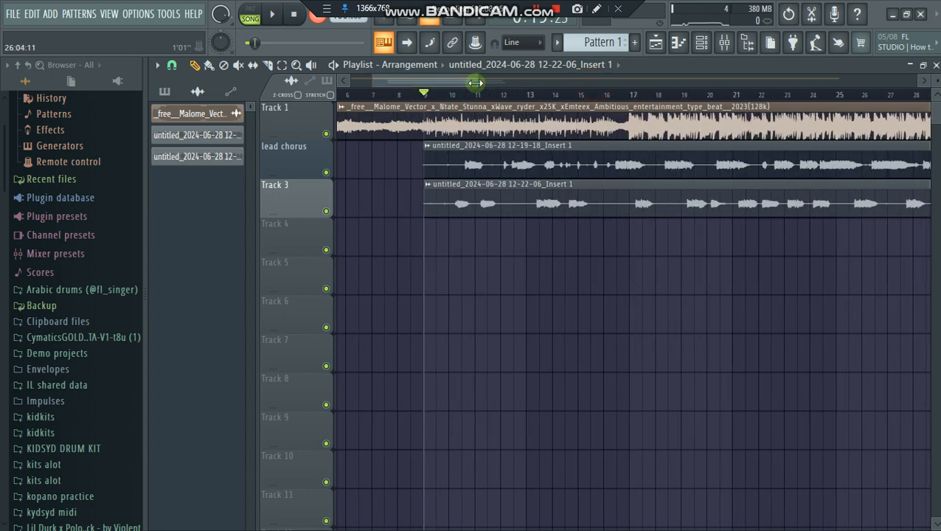
double_click(588, 187)
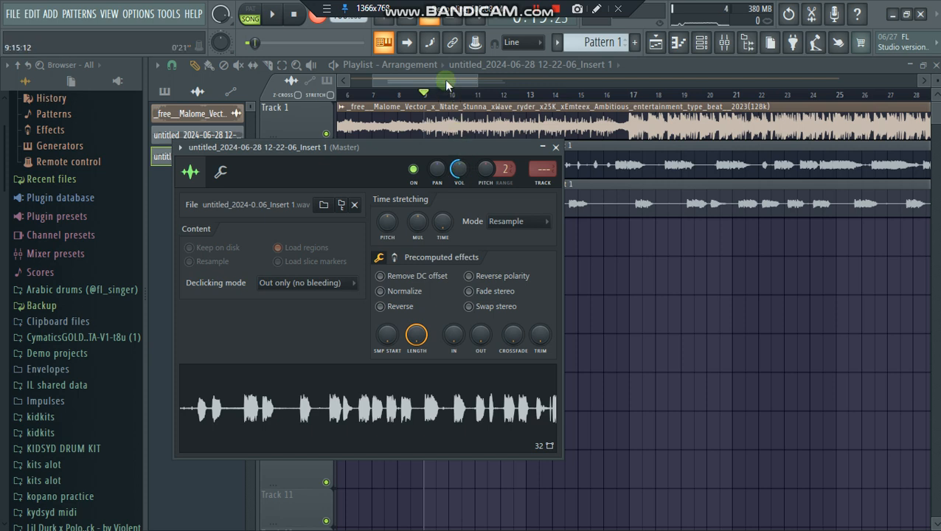
key(Escape)
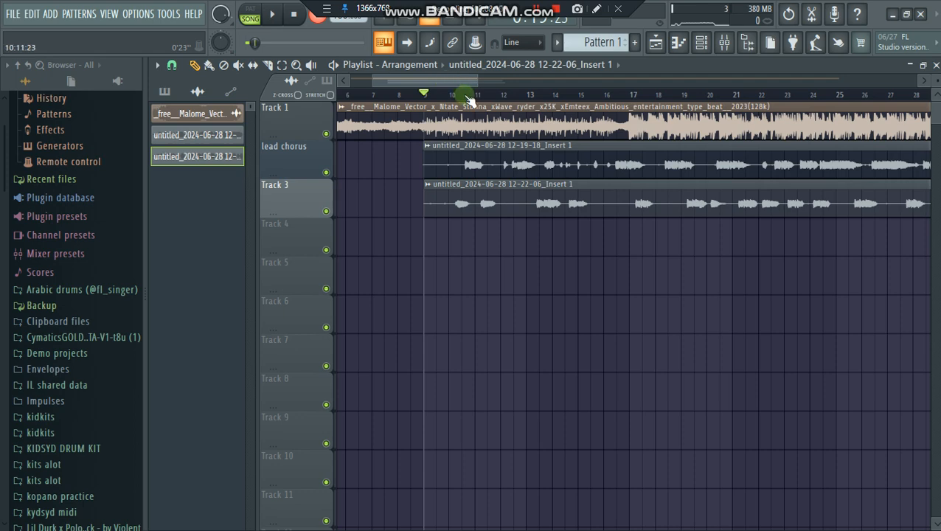
Play the start of both vocal takes together with the beat from bar 9, and stop playback
drag(476, 84, 454, 124)
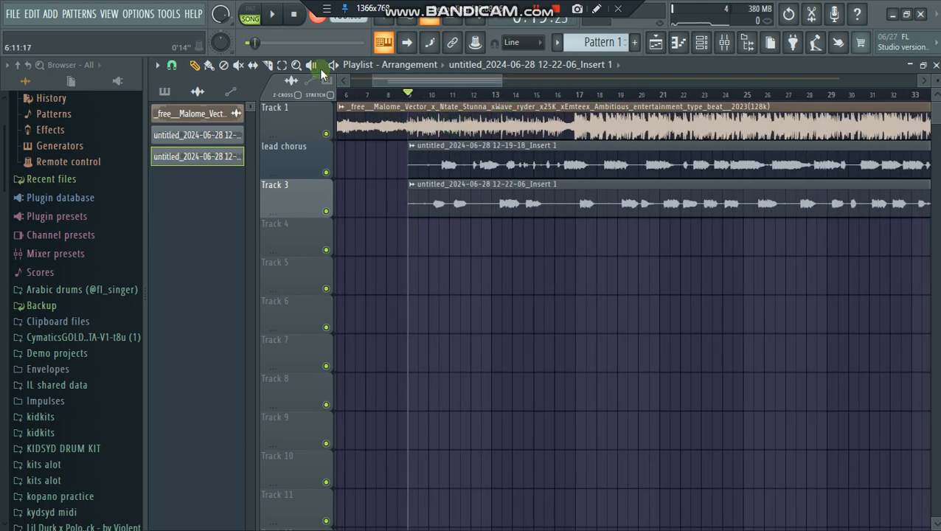
key(space)
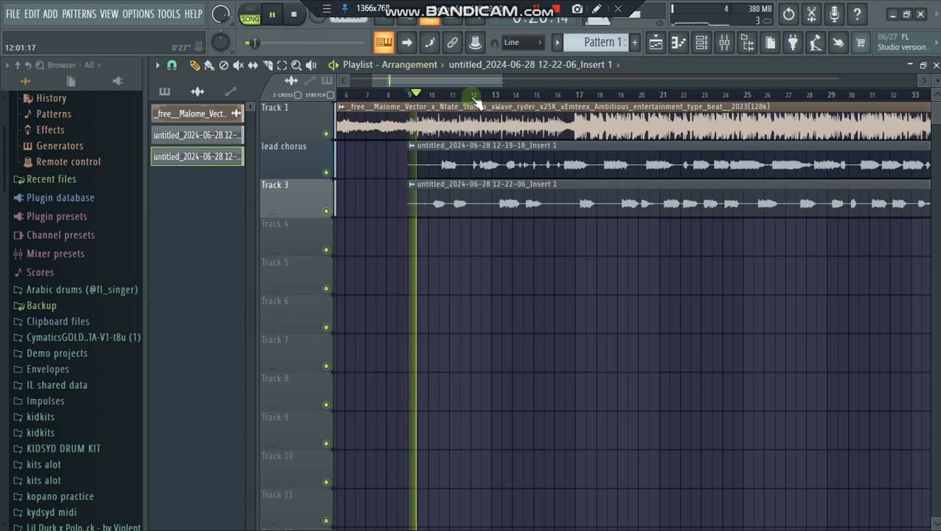
scroll(474, 101, up, 2)
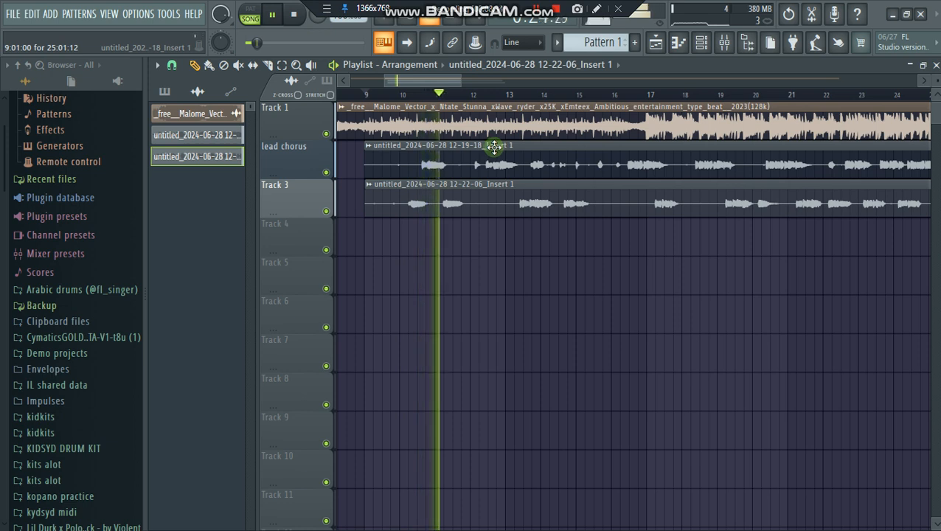
key(space)
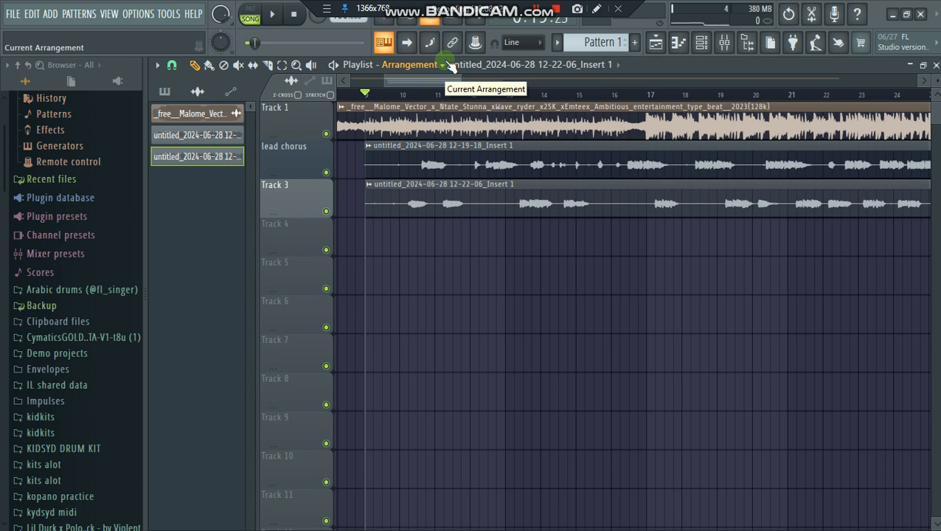
Listen to both takes from bar 9 to about bar 33, muting and unmuting the beat on Track 1 during playback
drag(460, 81, 643, 55)
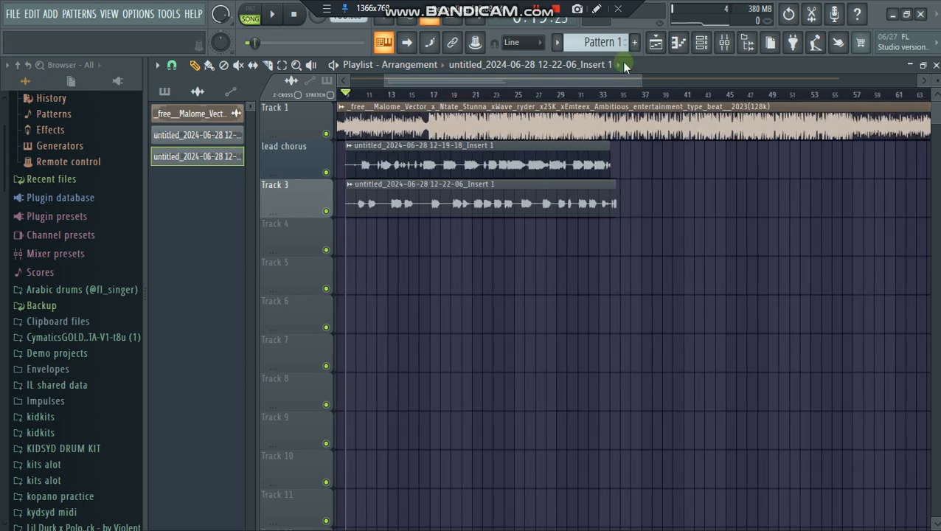
key(space)
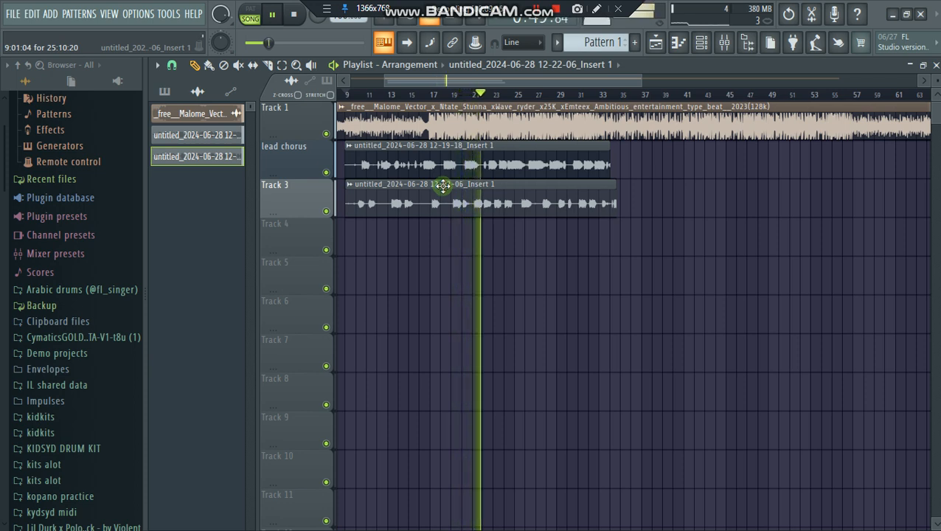
click(326, 134)
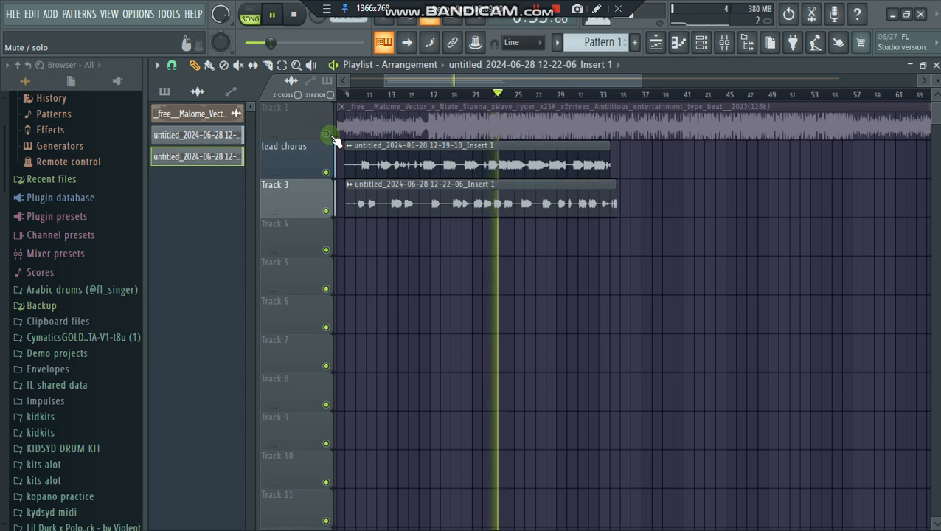
click(326, 134)
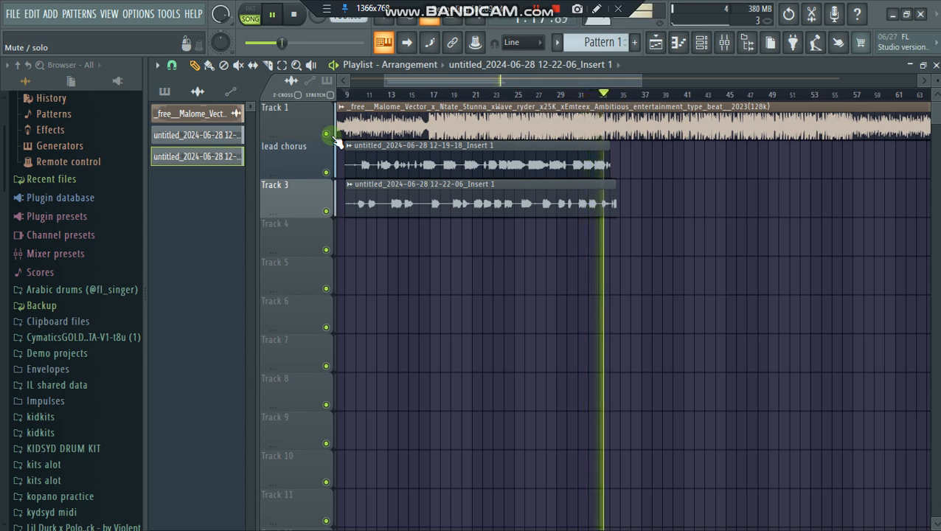
key(space)
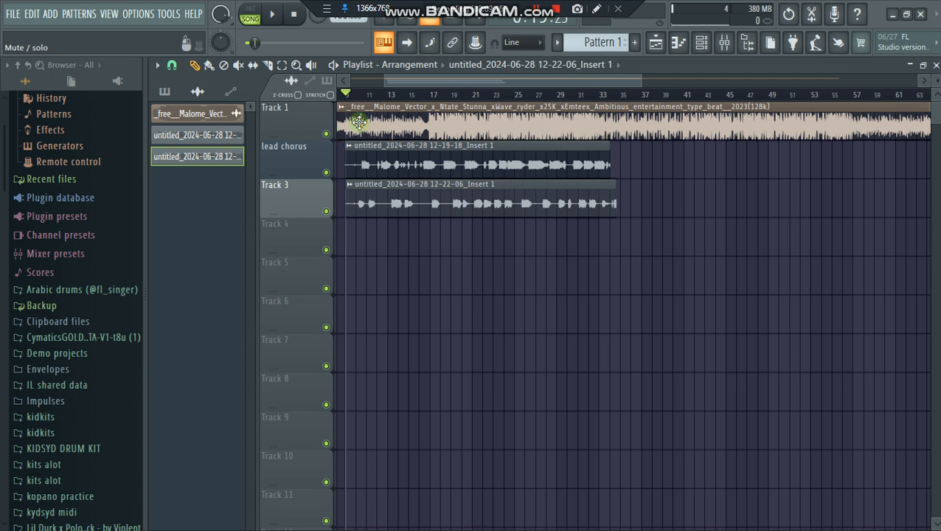